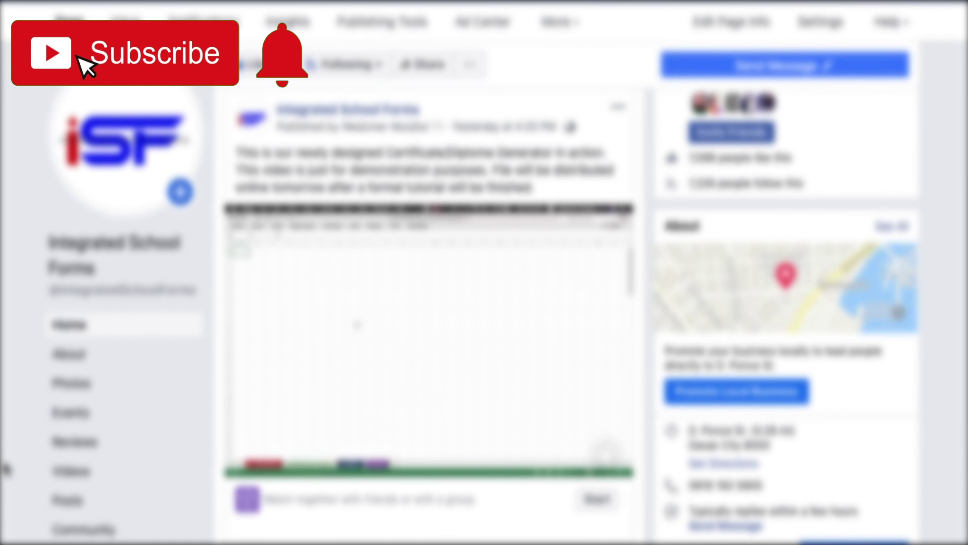
# Step: Switch from the Facebook page in the browser to the Windows desktop
pyautogui.press('super+Tab')
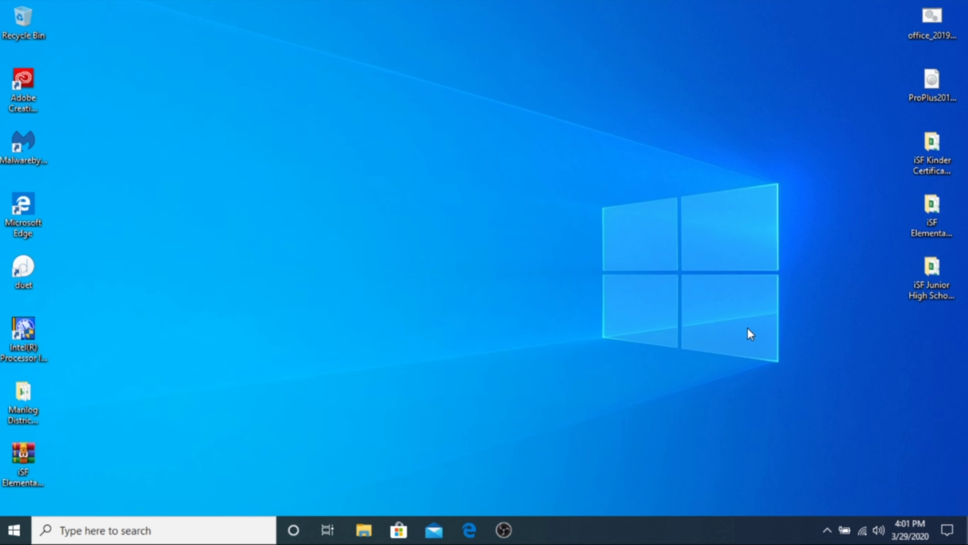
# Step: Extract the iSF Elementary Certificate Generator archive to the Desktop using WinRAR's Extract files
pyautogui.click(31, 464)
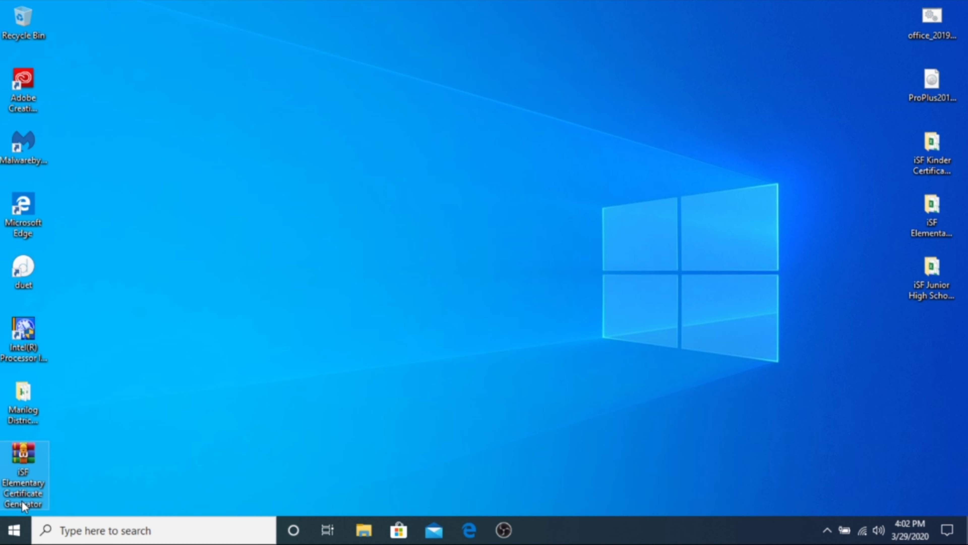
pyautogui.rightClick(31, 472)
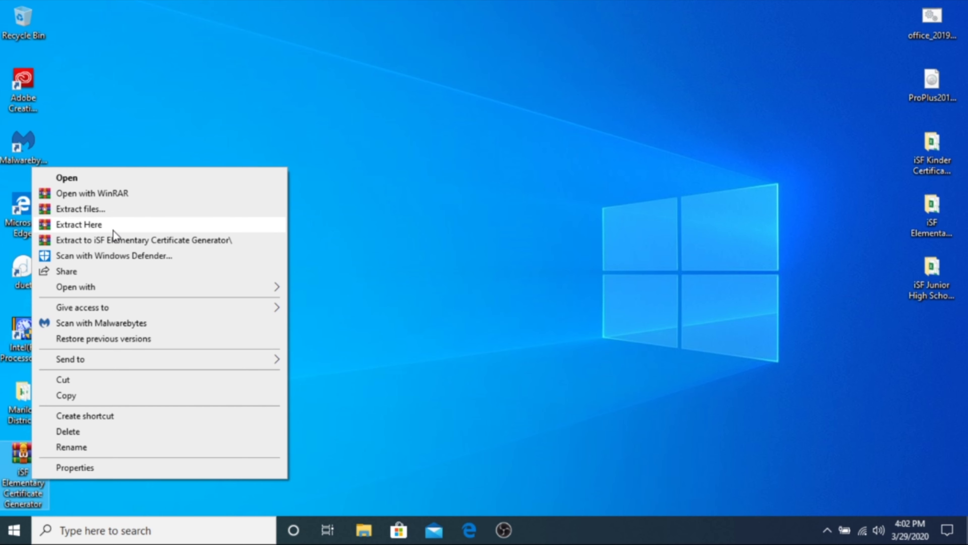
pyautogui.click(117, 212)
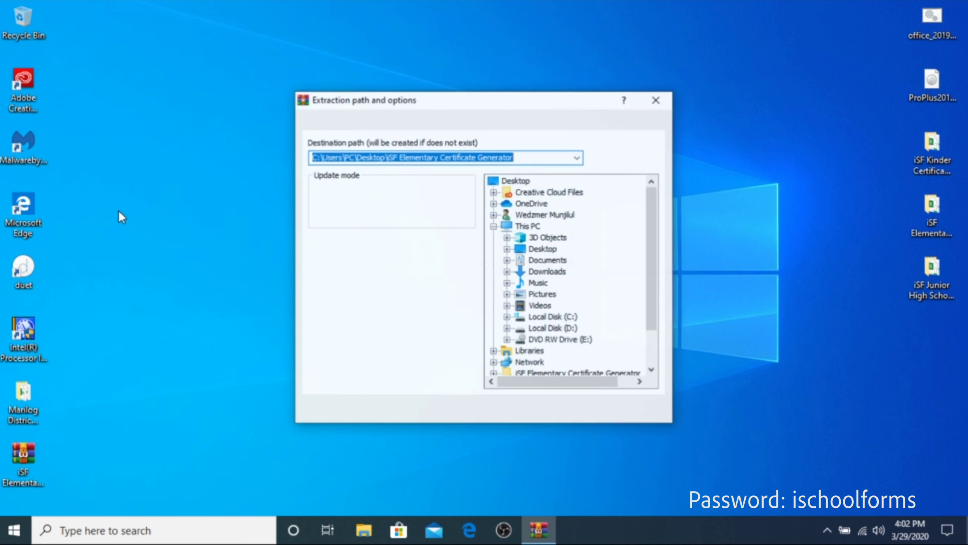
pyautogui.click(542, 250)
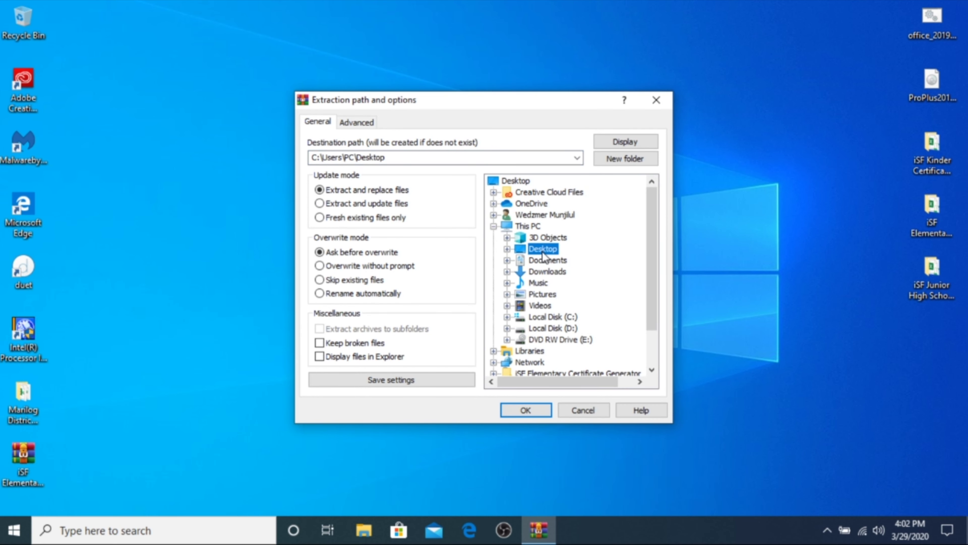
pyautogui.click(541, 415)
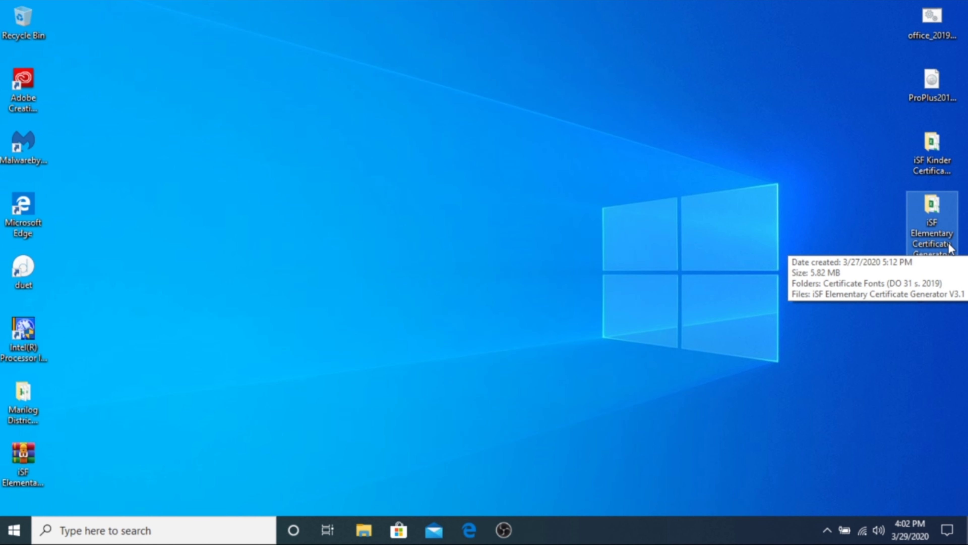
# Step: In the extracted folder's Certificate Fonts, preview the Bookman Old Style font
pyautogui.doubleClick(932, 223)
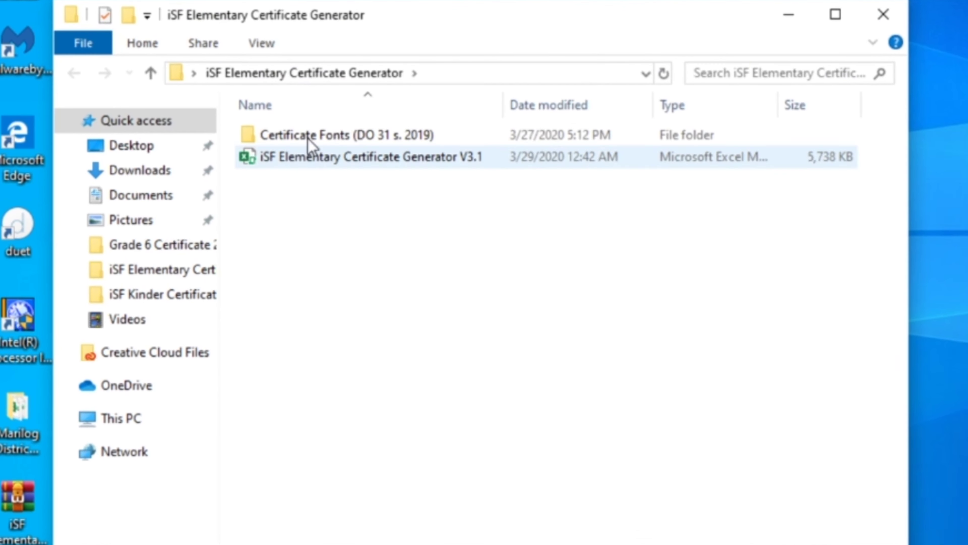
pyautogui.doubleClick(343, 135)
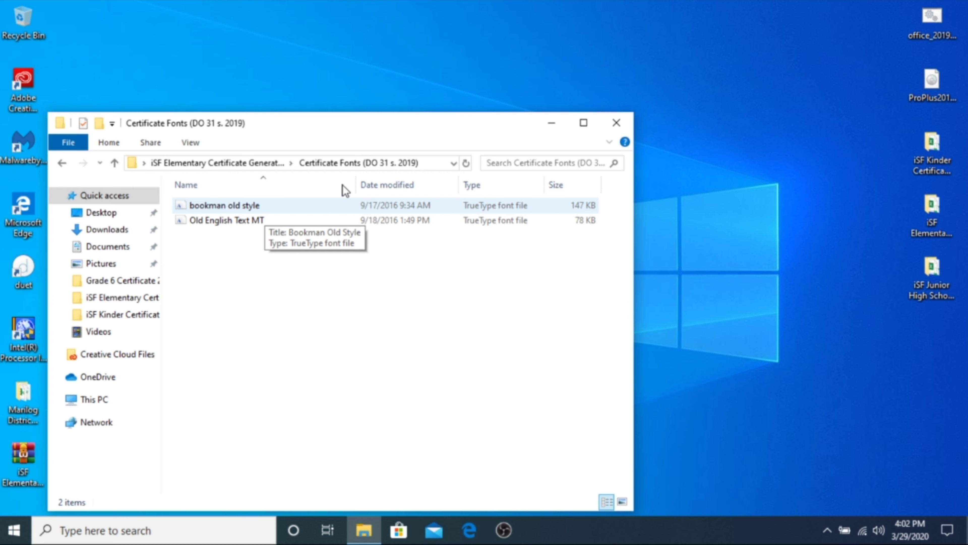
pyautogui.doubleClick(340, 209)
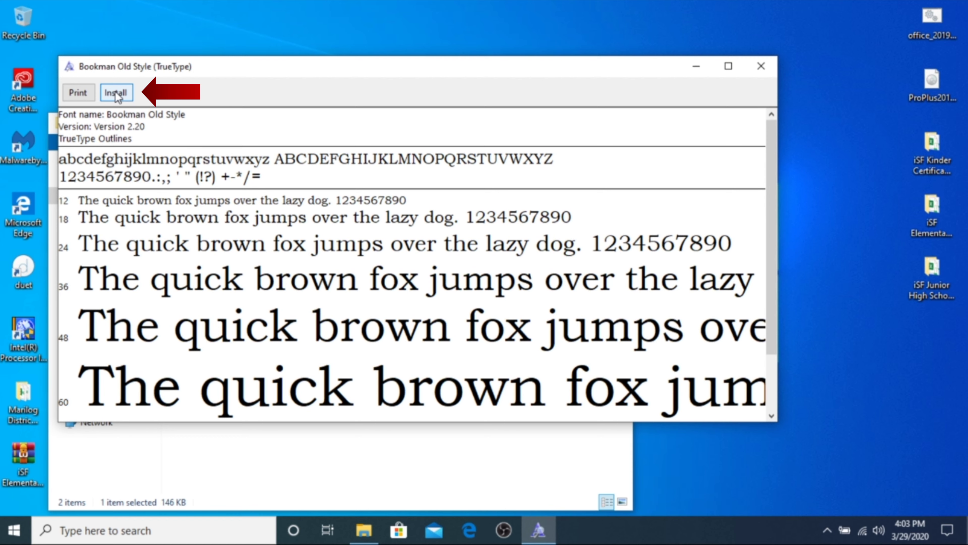
pyautogui.click(759, 67)
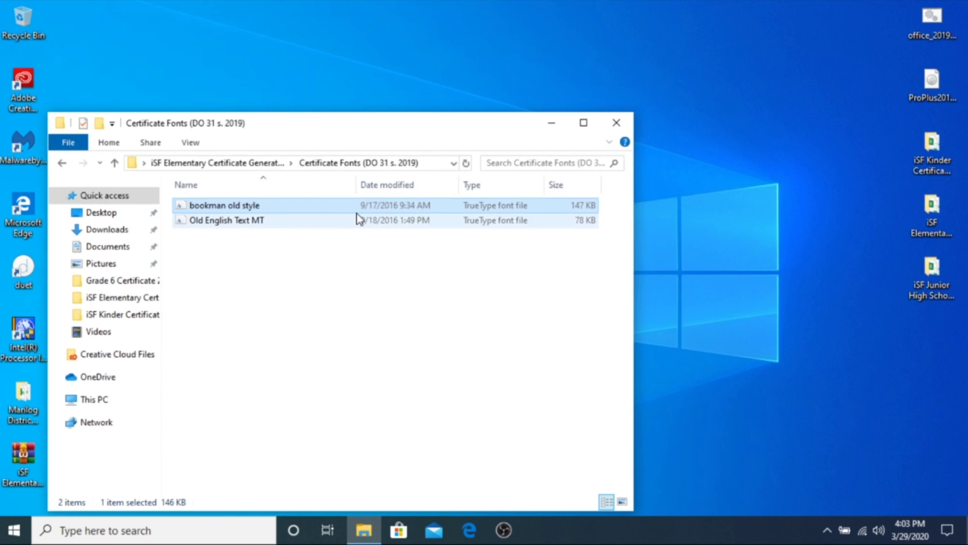
# Step: Open the iSF Elementary Certificate Generator V3.1 workbook from the generator folder
pyautogui.click(61, 164)
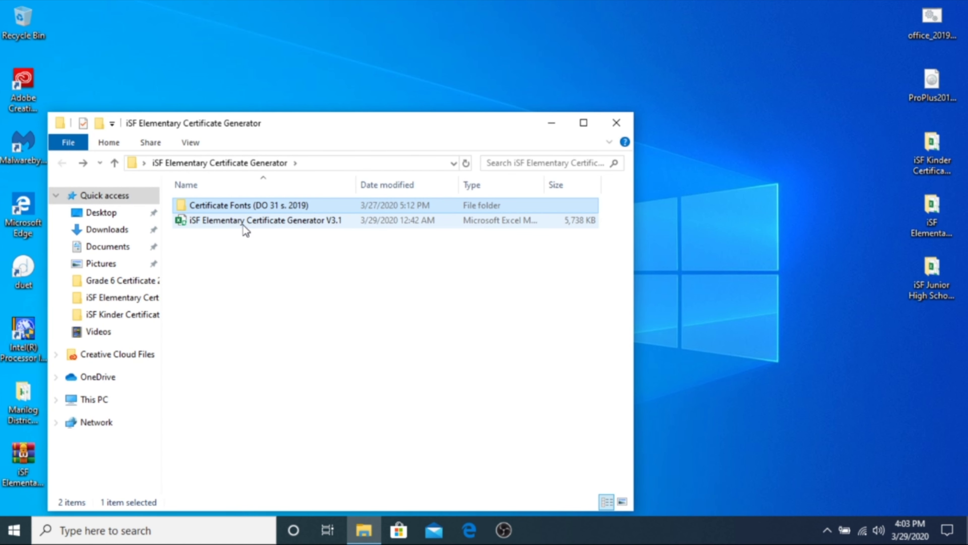
pyautogui.click(235, 222)
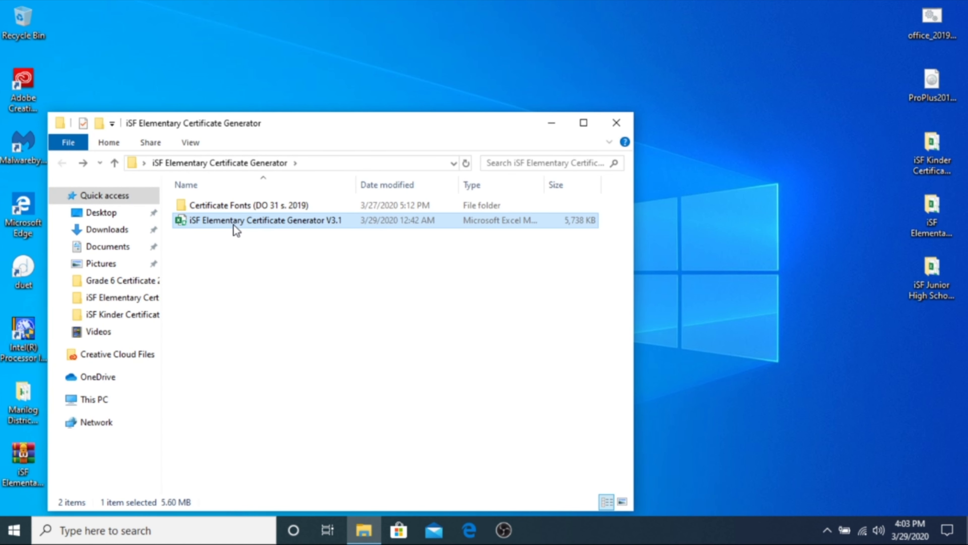
pyautogui.doubleClick(252, 225)
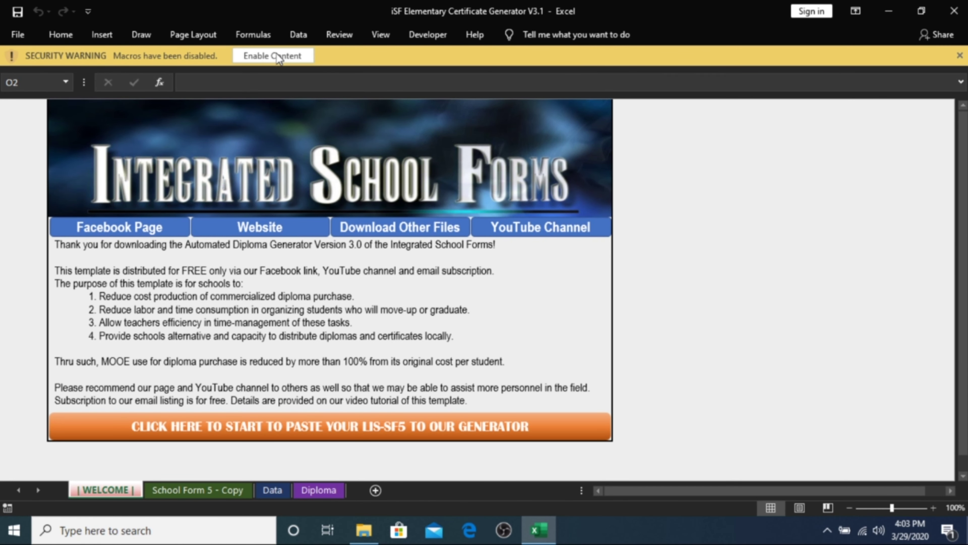
# Step: Enable the workbook's macros and look through the School Form 5 - Copy, Data, Diploma and WELCOME sheets
pyautogui.click(297, 58)
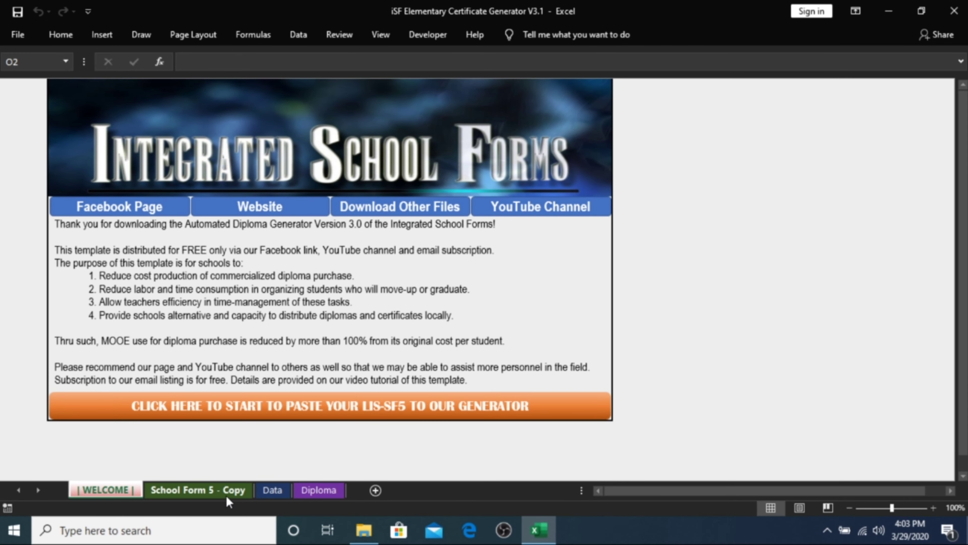
pyautogui.click(236, 491)
pyautogui.click(271, 491)
pyautogui.click(335, 492)
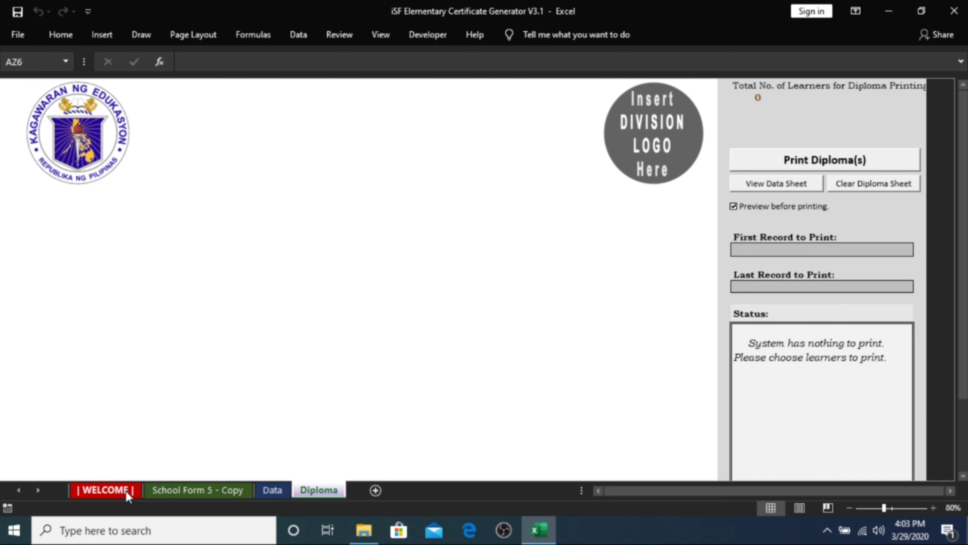
pyautogui.click(128, 491)
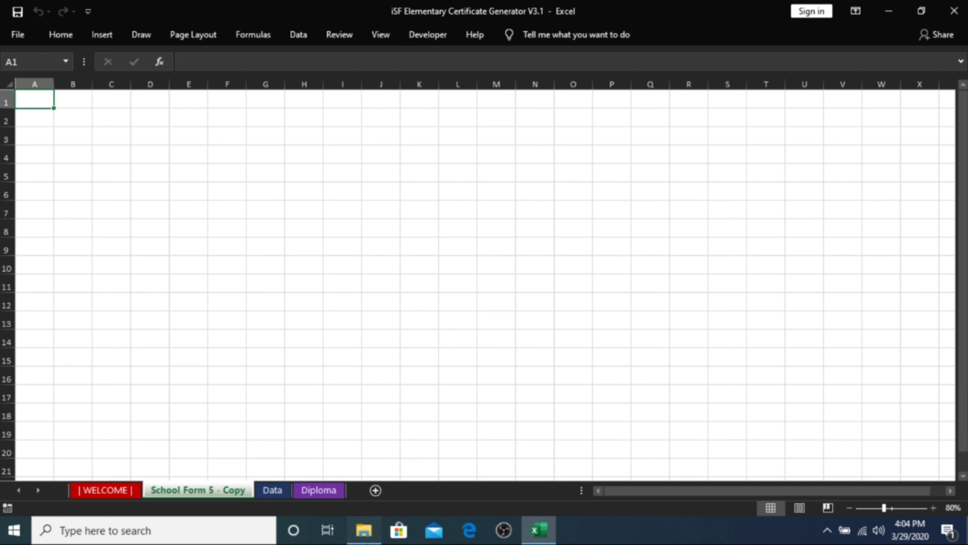
pyautogui.click(364, 530)
# Step: Open SF5_2019_Grade 6 - SAPPHIRE from Downloads and copy its entire sheet
pyautogui.click(107, 229)
pyautogui.click(259, 248)
pyautogui.doubleClick(258, 249)
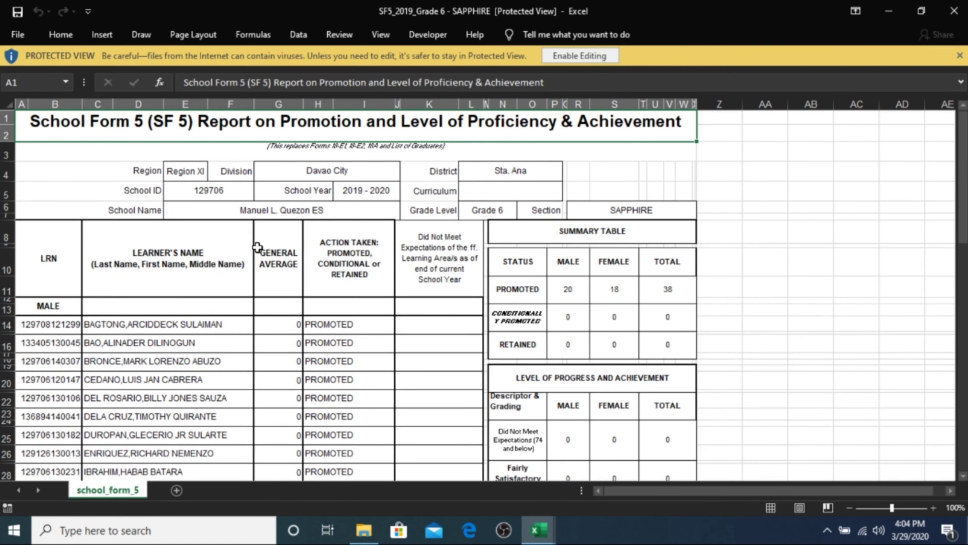
pyautogui.hotkey('ctrl', 'a')
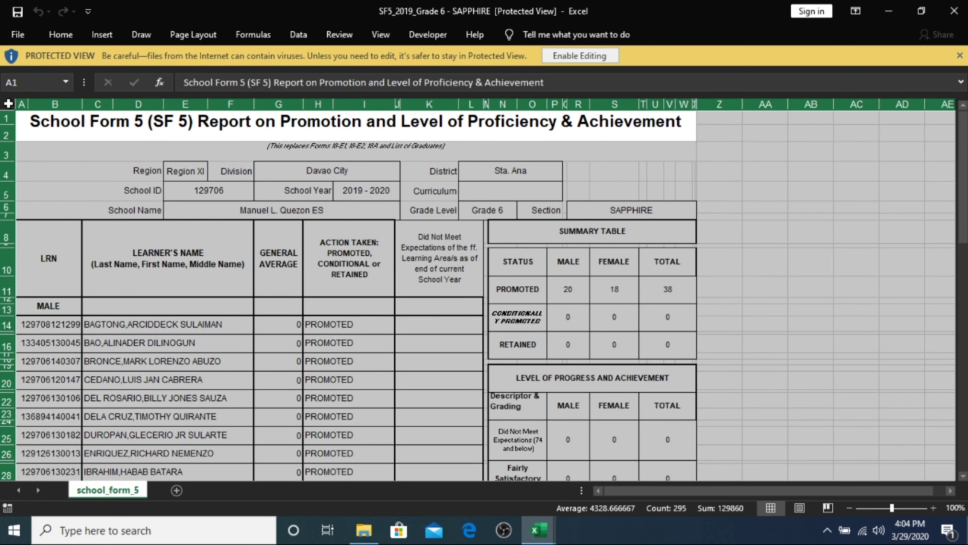
pyautogui.hotkey('ctrl', 'c')
# Step: Paste the copied SF5 data into the generator's blank School Form 5 - Copy sheet
pyautogui.click(67, 39)
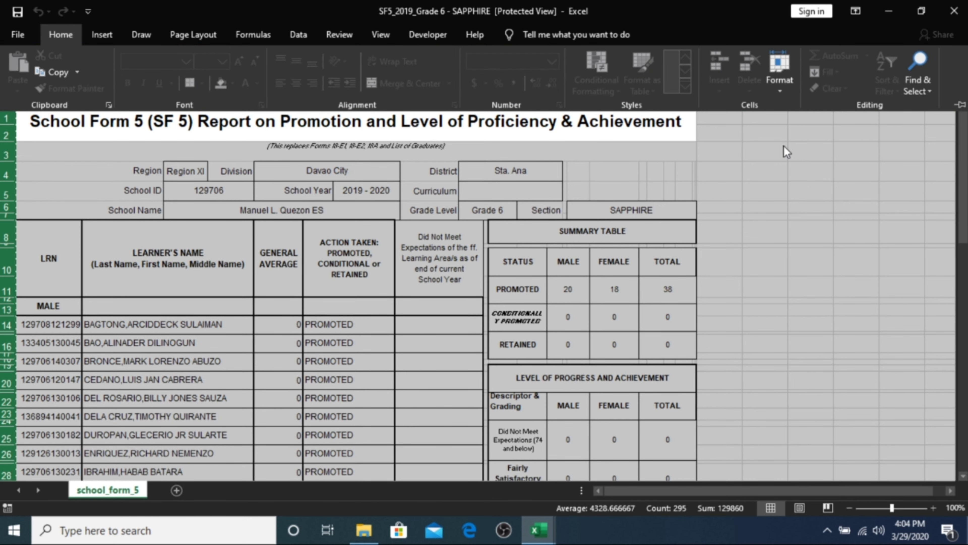
pyautogui.click(888, 11)
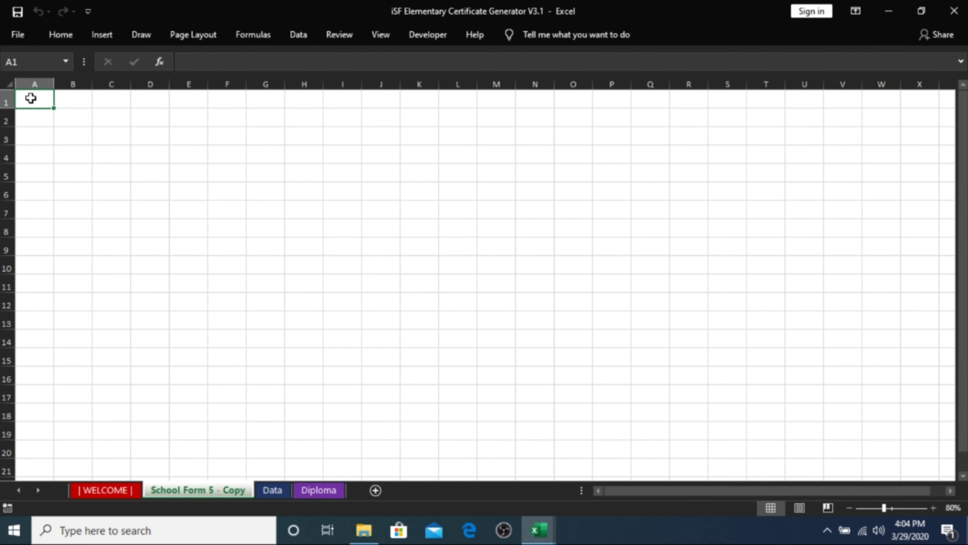
pyautogui.click(61, 35)
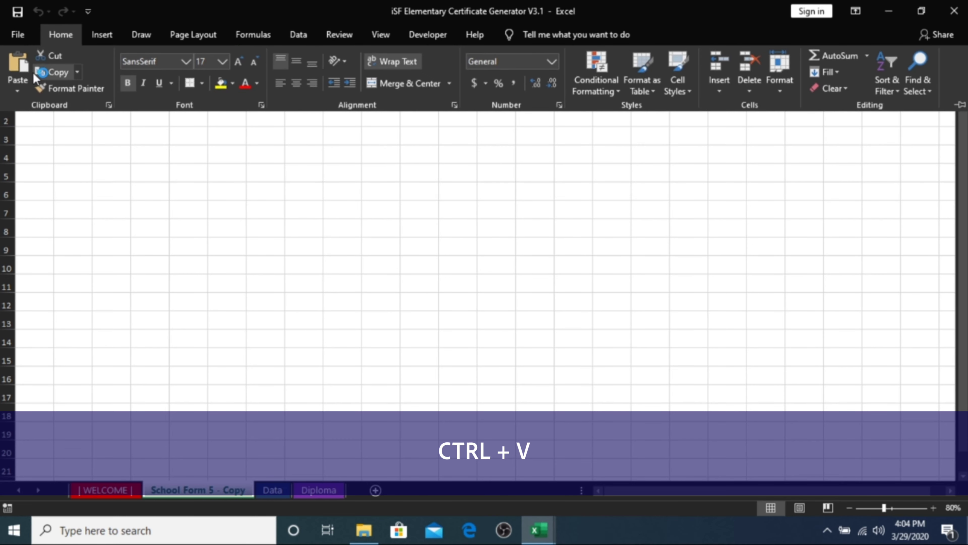
pyautogui.click(19, 65)
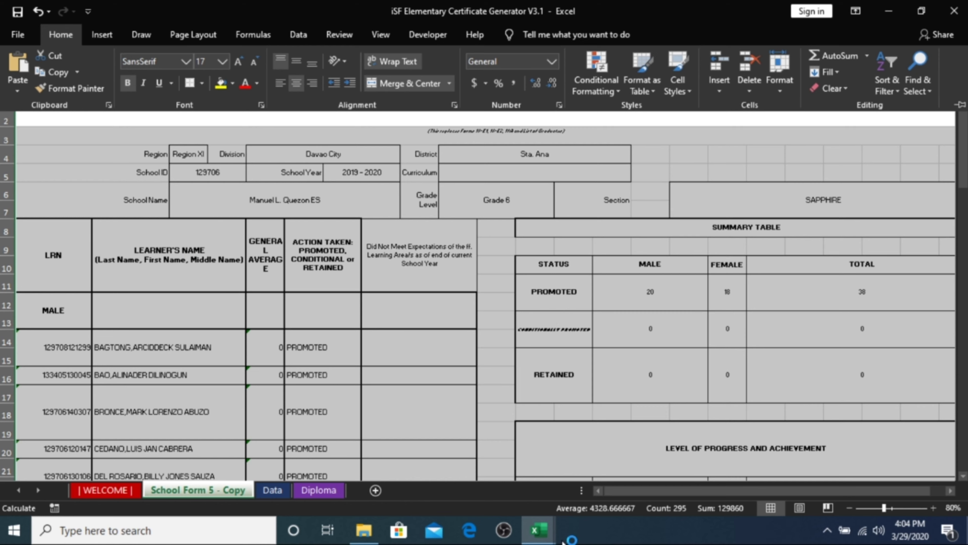
# Step: Close the SF5_2019_Grade 6 - SAPPHIRE workbook
pyautogui.click(539, 530)
pyautogui.click(601, 486)
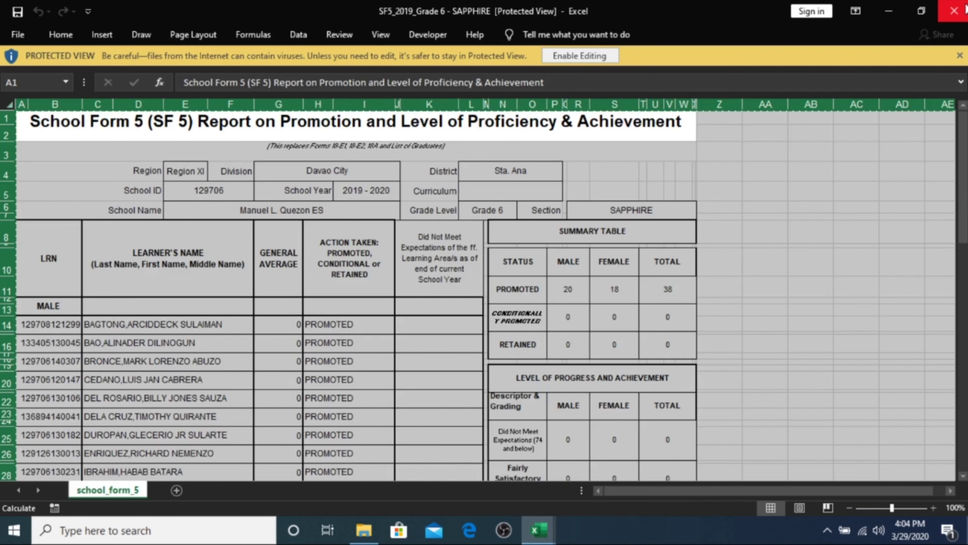
pyautogui.click(954, 15)
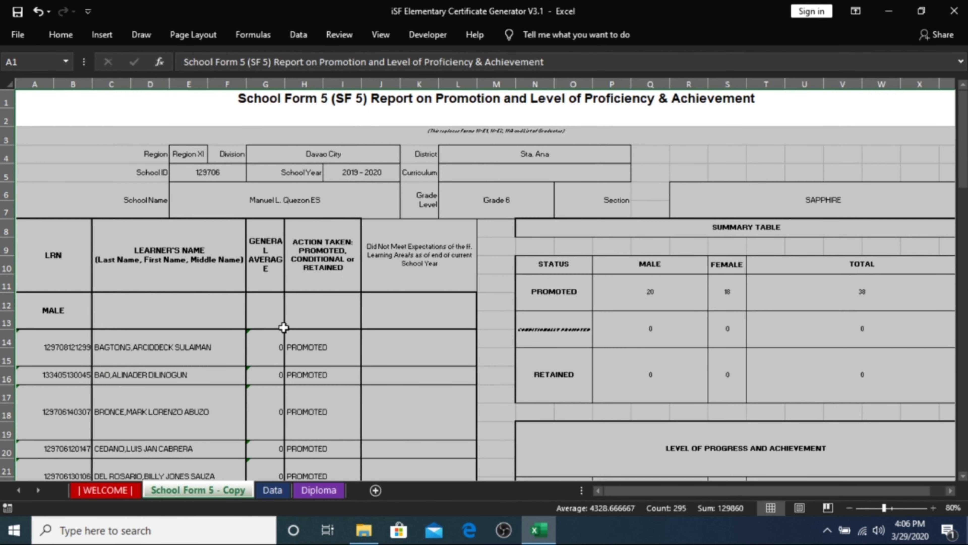
# Step: On the Data sheet, enter 'Lungsod ng Dabaw' in the cell beside Davao City
pyautogui.click(272, 490)
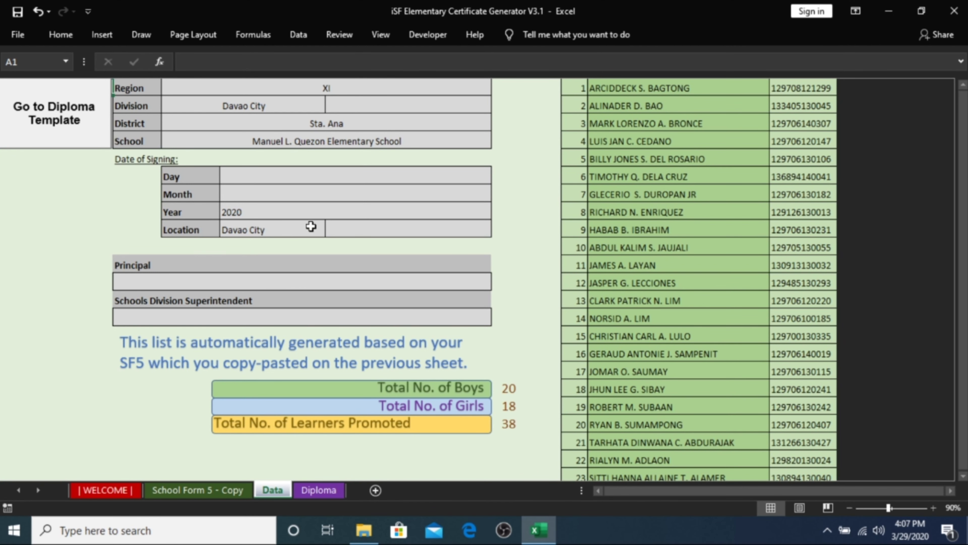
pyautogui.click(202, 490)
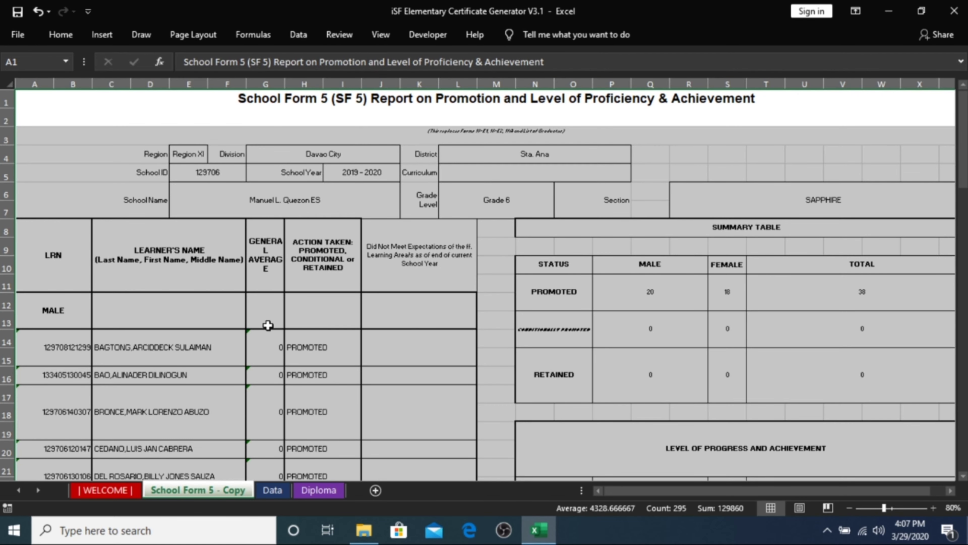
pyautogui.click(272, 490)
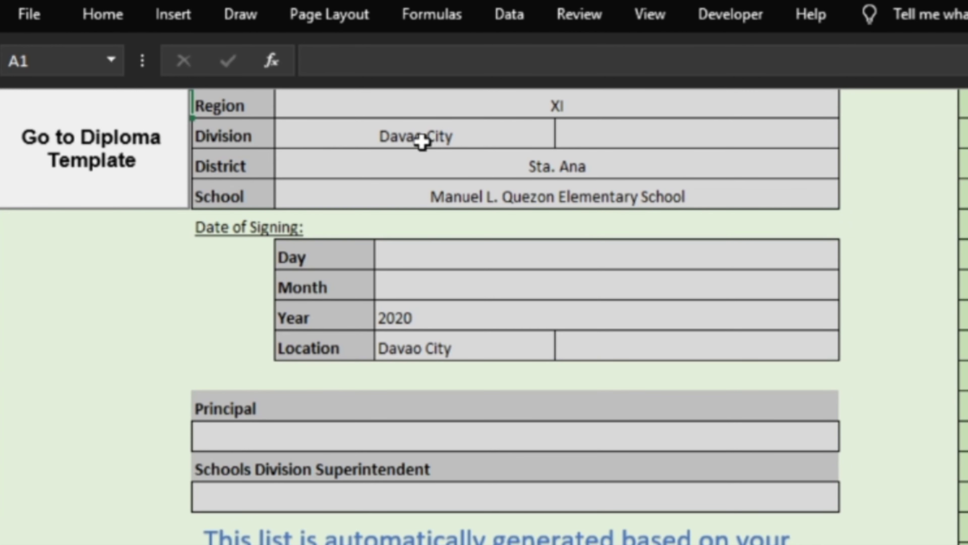
pyautogui.click(709, 144)
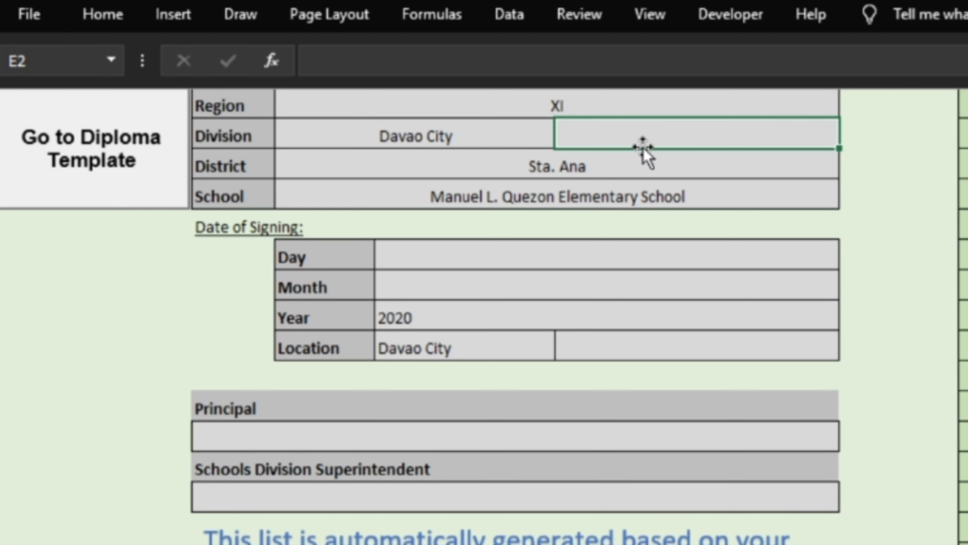
pyautogui.write('Lungsod ')
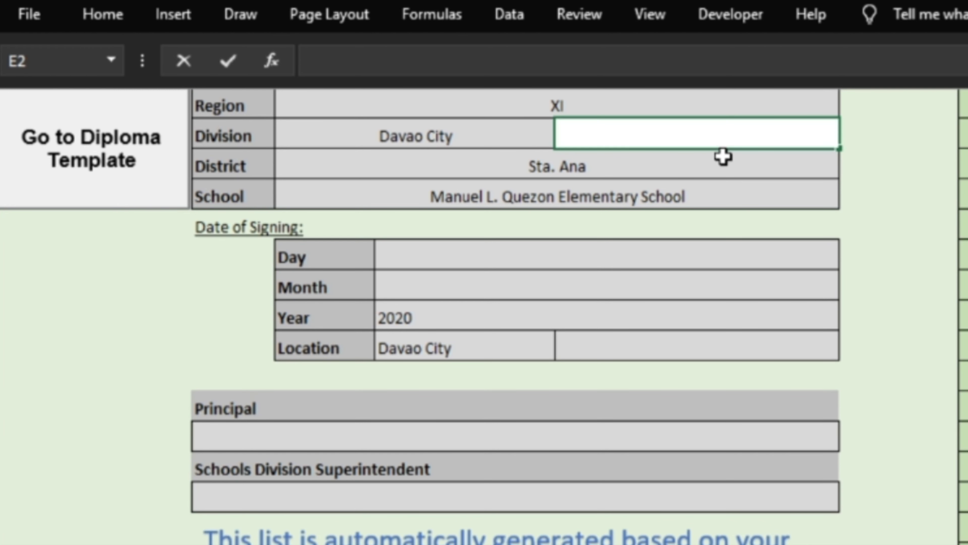
pyautogui.write('ngd')
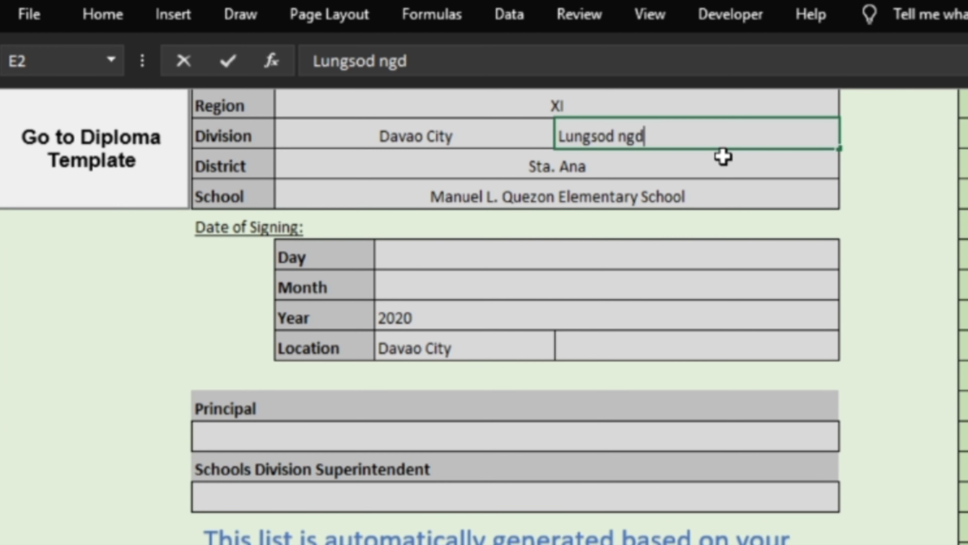
pyautogui.press('BackSpace')
pyautogui.write('Dabaw')
pyautogui.press('Return')
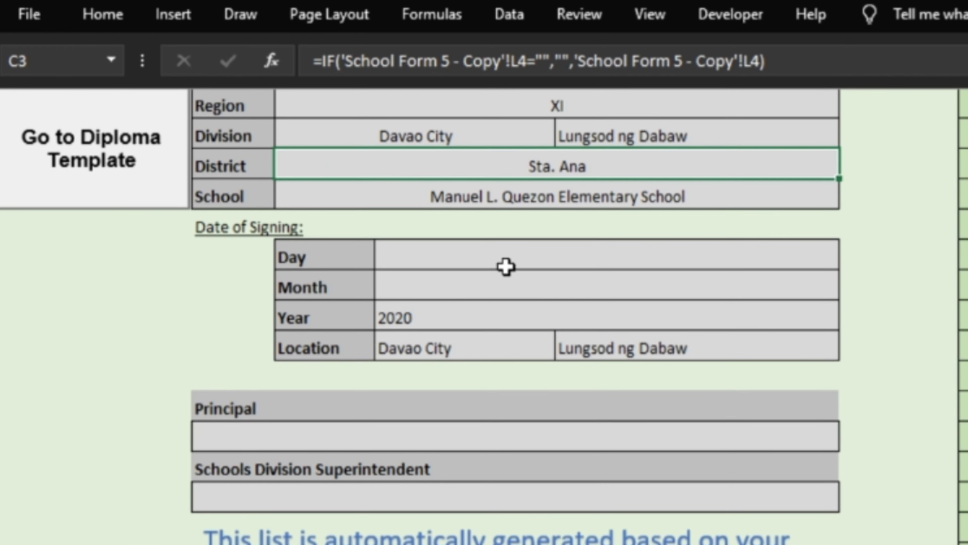
# Step: Set the diploma signing date to the 1st of April using the Day and Month dropdowns
pyautogui.click(664, 260)
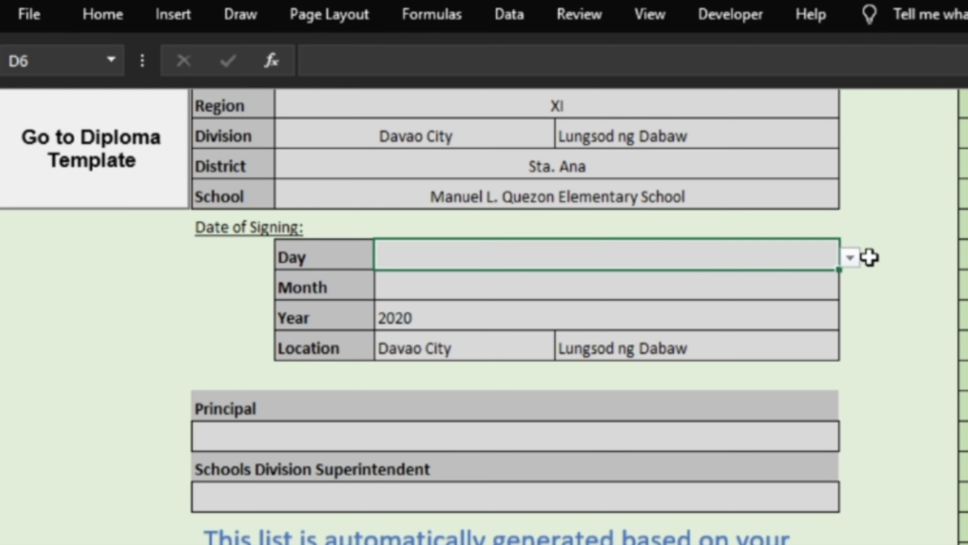
pyautogui.click(720, 295)
pyautogui.hotkey('alt', 'Down')
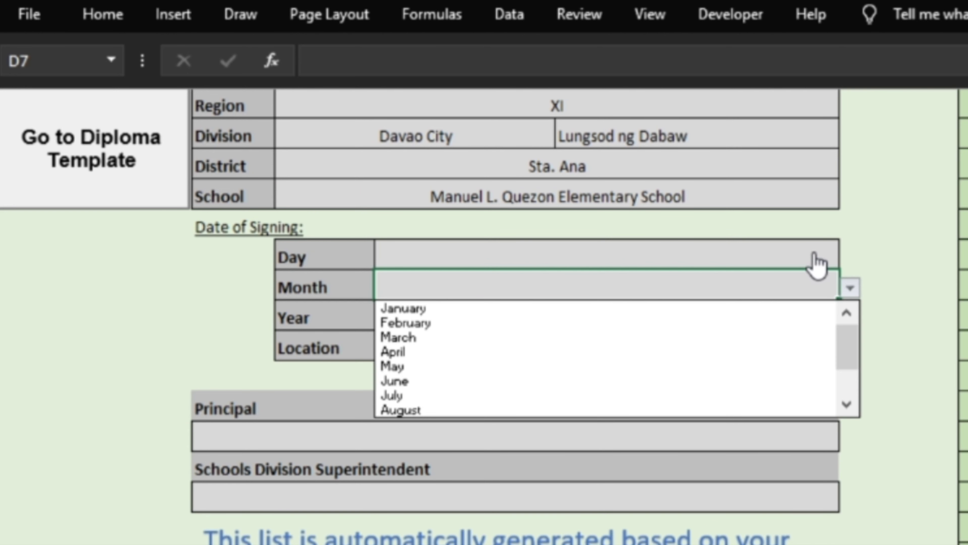
pyautogui.press('Escape')
pyautogui.click(836, 261)
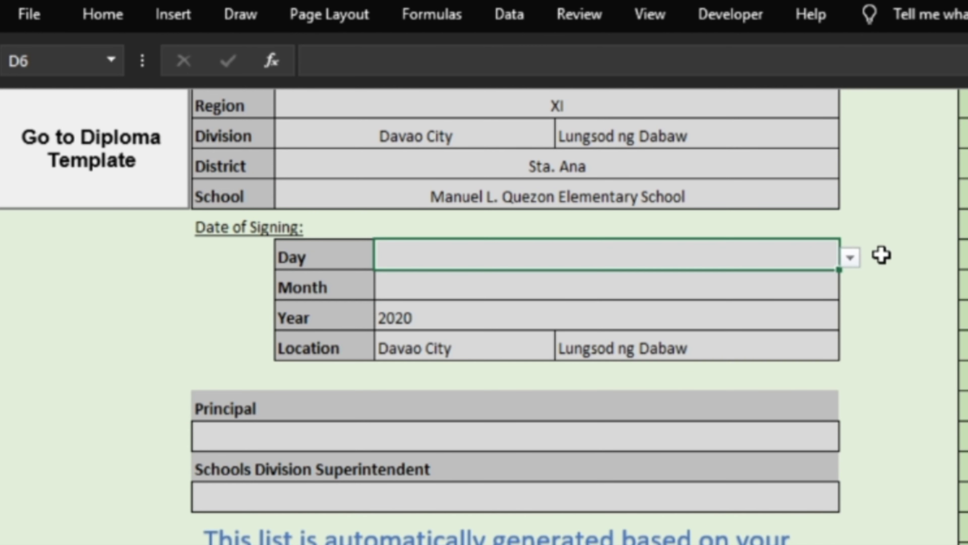
pyautogui.click(850, 260)
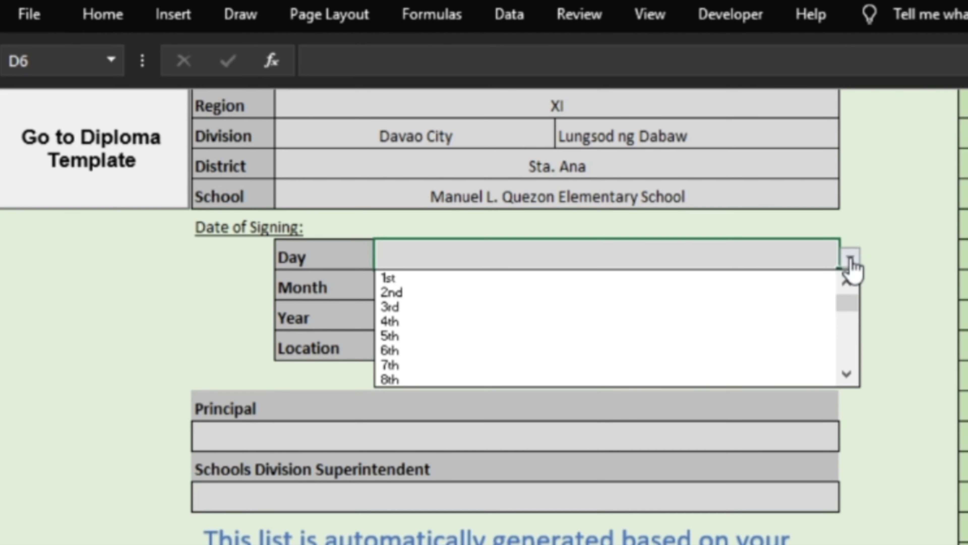
pyautogui.click(711, 280)
pyautogui.click(711, 285)
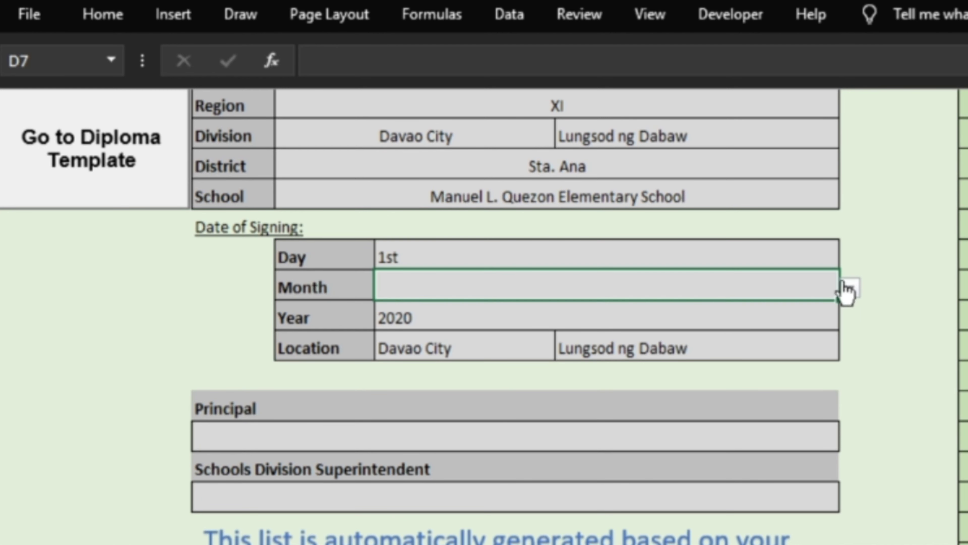
pyautogui.click(849, 288)
pyautogui.click(654, 369)
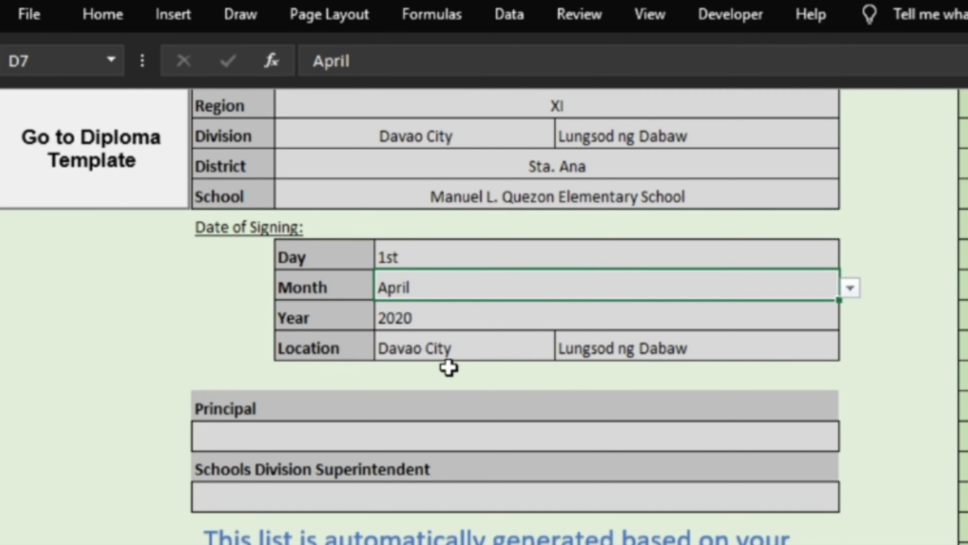
pyautogui.click(448, 357)
pyautogui.click(649, 350)
# Step: Enter the principal's and the schools division superintendent's names in B12 and B14
pyautogui.click(526, 436)
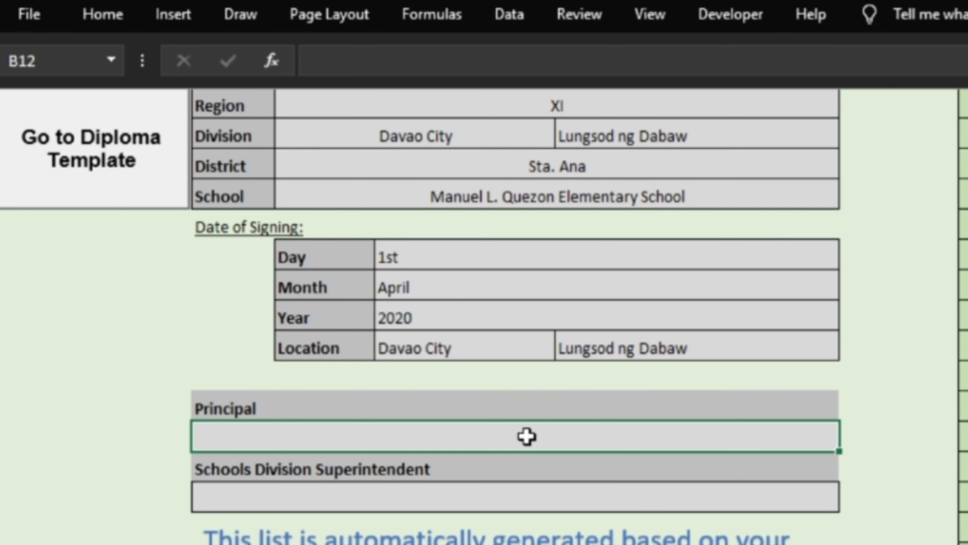
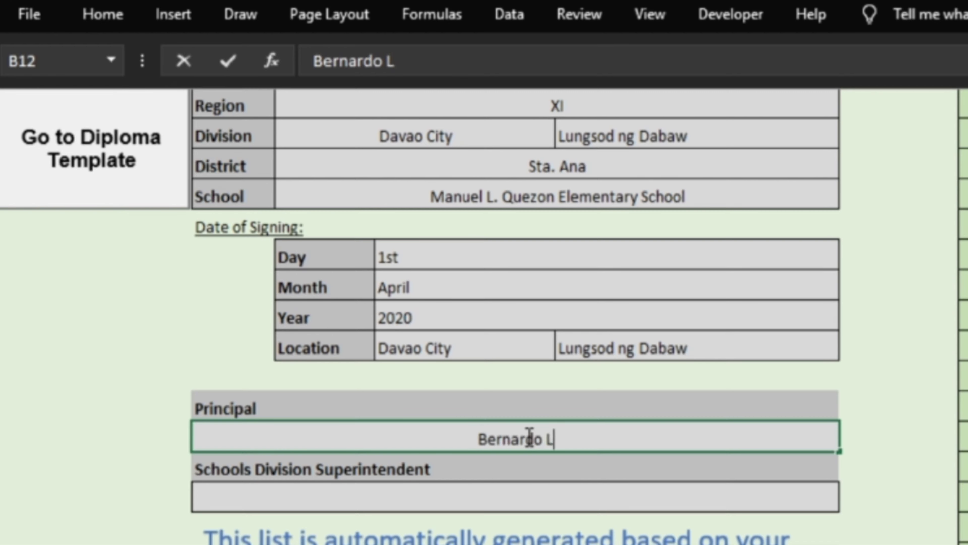
pyautogui.press('Return')
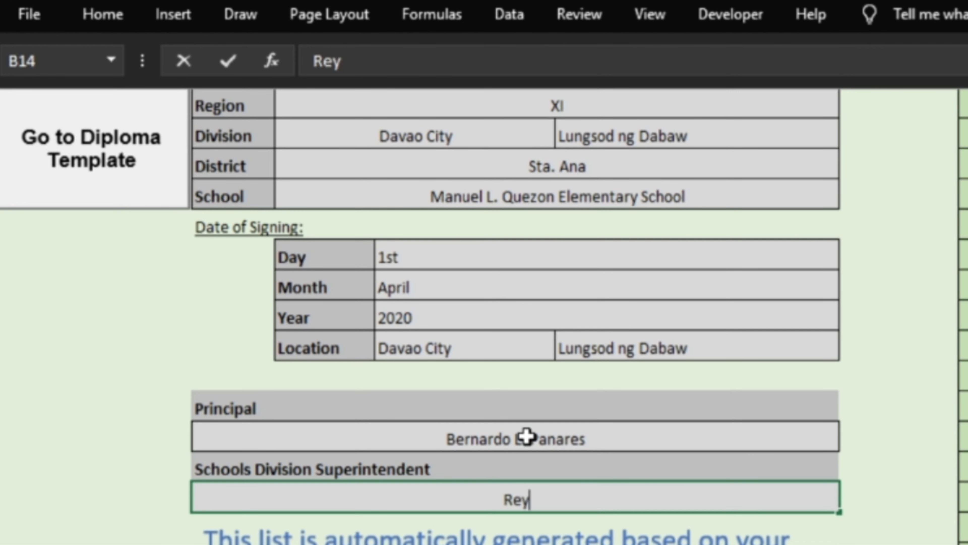
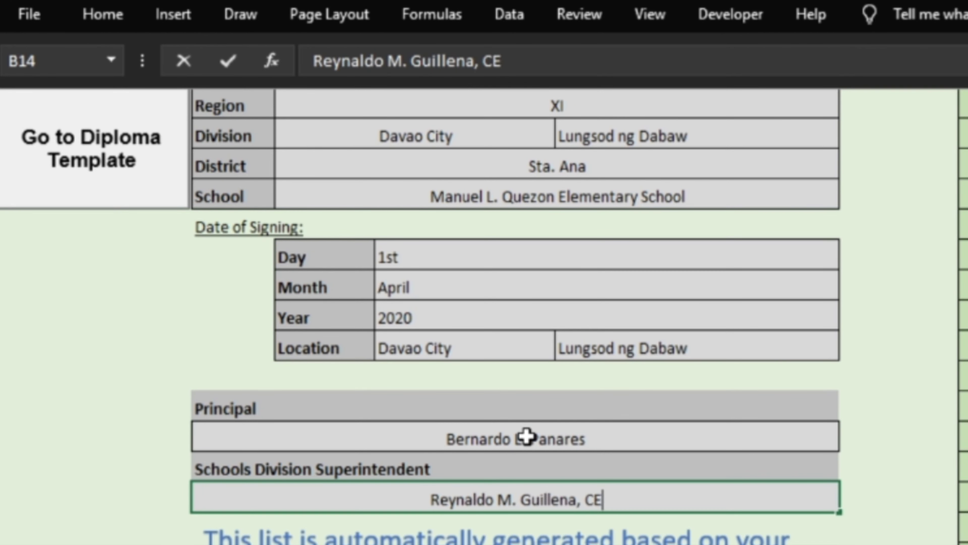
pyautogui.write('SO V')
pyautogui.click(897, 376)
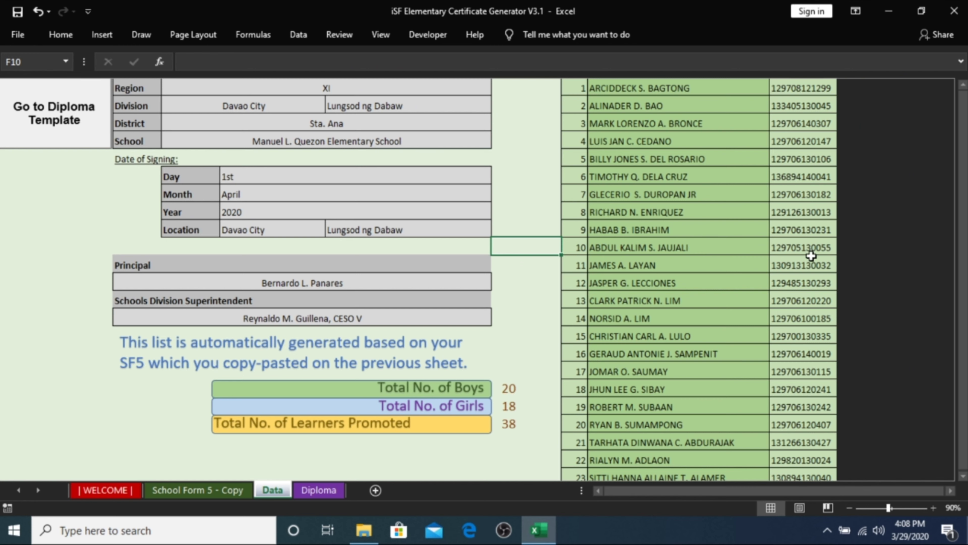
# Step: Scroll the Data sheet, inspect cell H5's learner-name formula, and go to the Diploma template
pyautogui.scroll(-2, 419, 278)
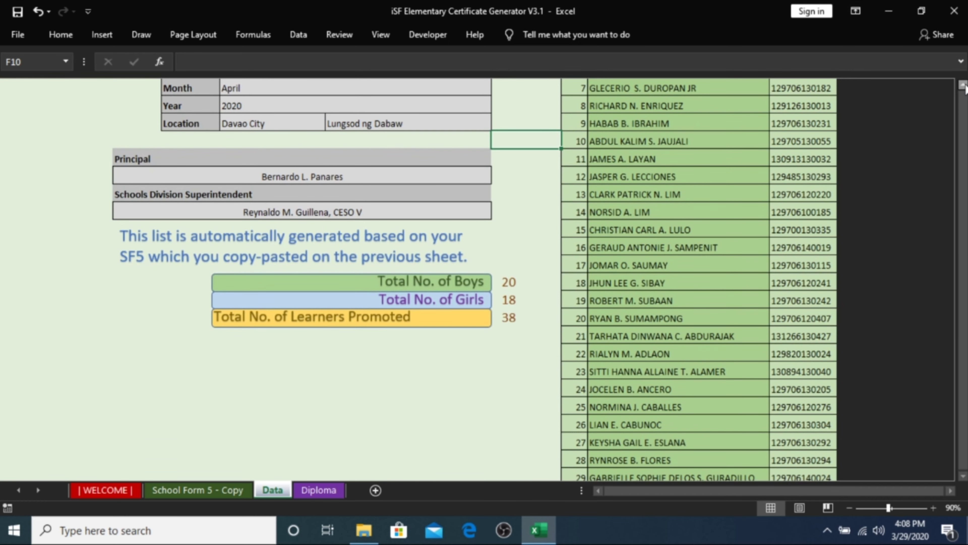
pyautogui.scroll(2, 964, 87)
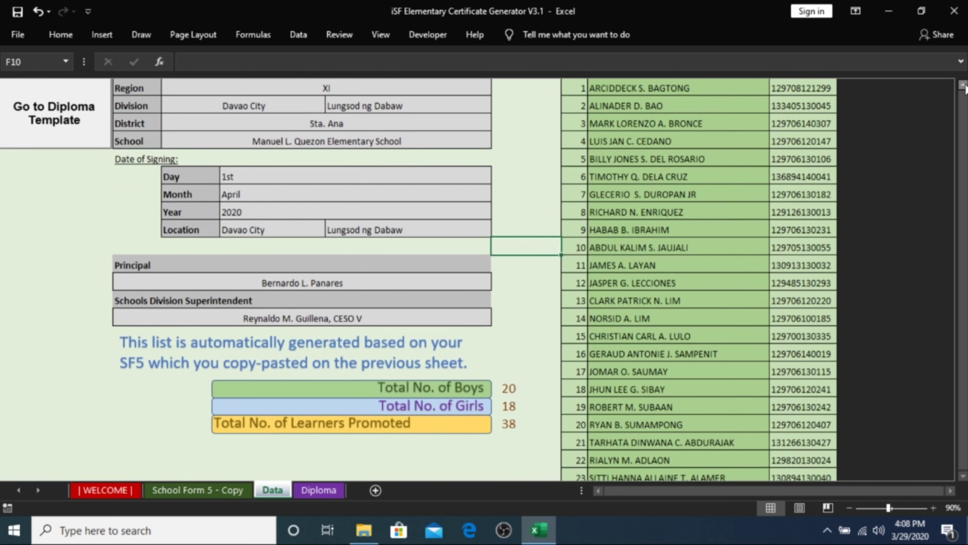
pyautogui.click(229, 491)
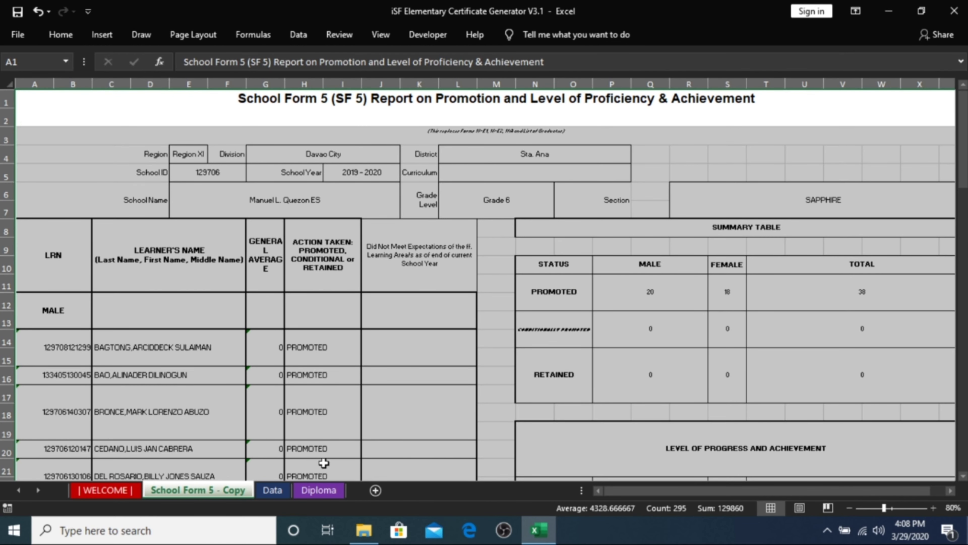
pyautogui.click(283, 493)
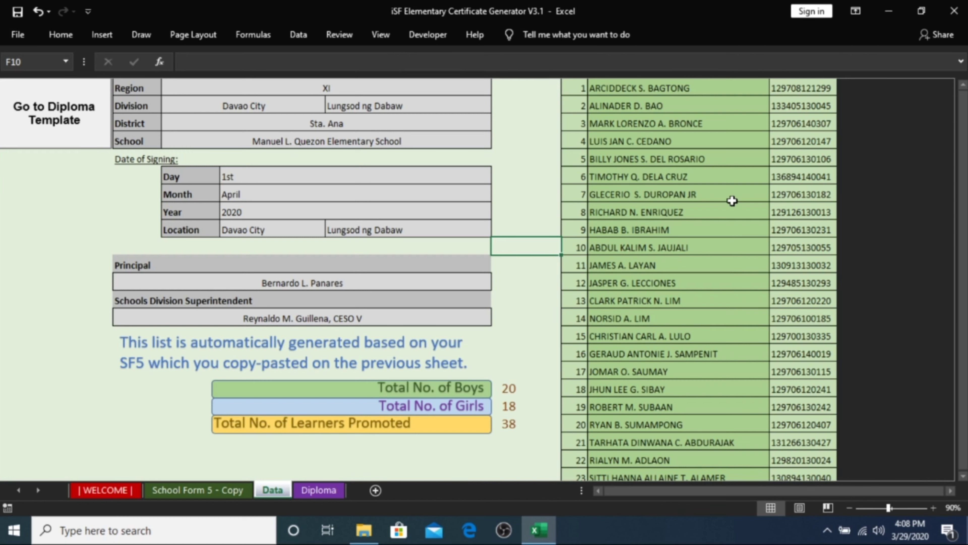
pyautogui.click(656, 158)
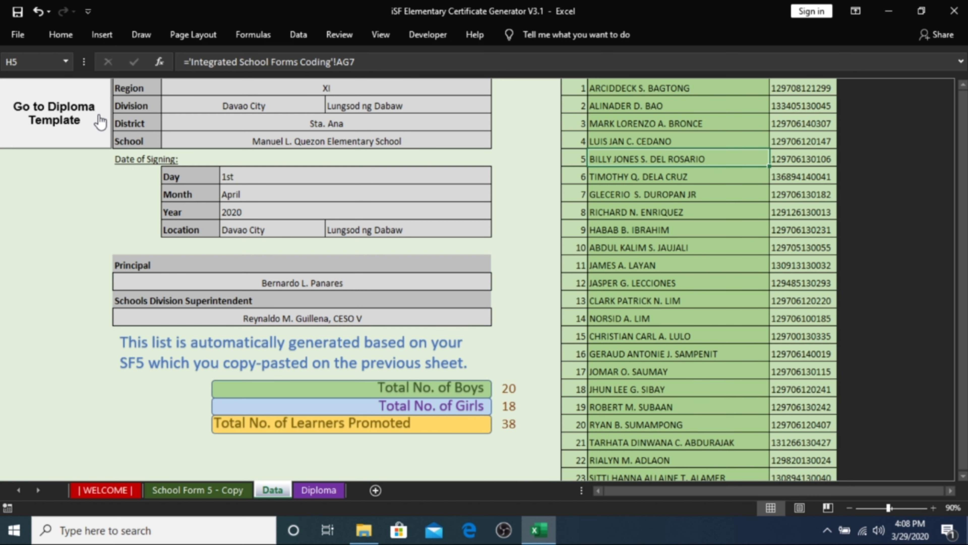
pyautogui.click(100, 121)
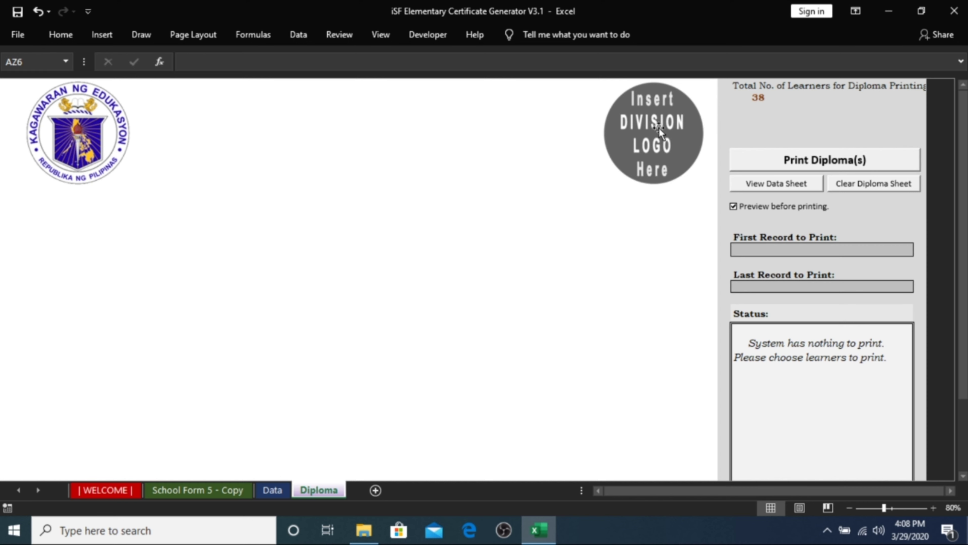
# Step: Replace the Insert Division Logo placeholder with the LRMDS Logo picture from the Irmds folder
pyautogui.click(660, 132)
pyautogui.rightClick(658, 132)
pyautogui.moveTo(717, 223)
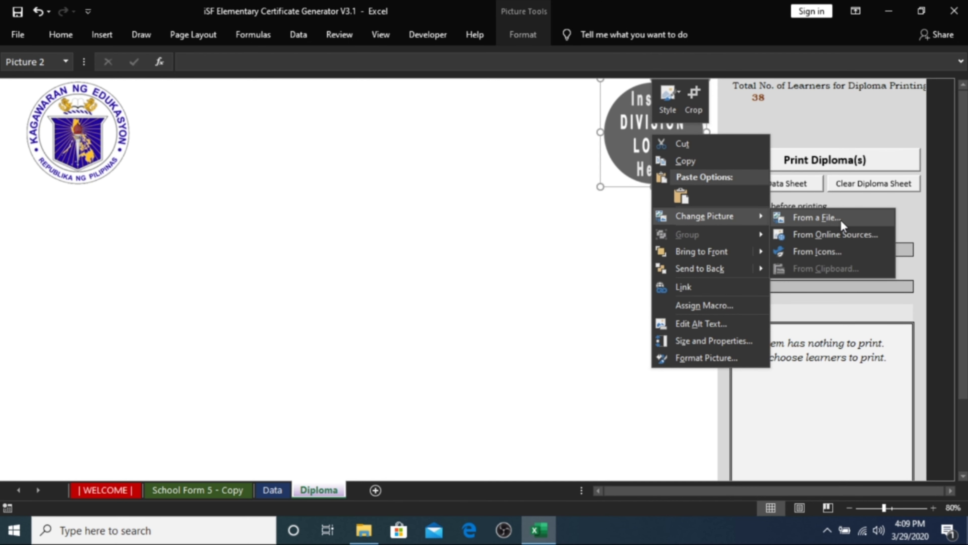
pyautogui.click(830, 225)
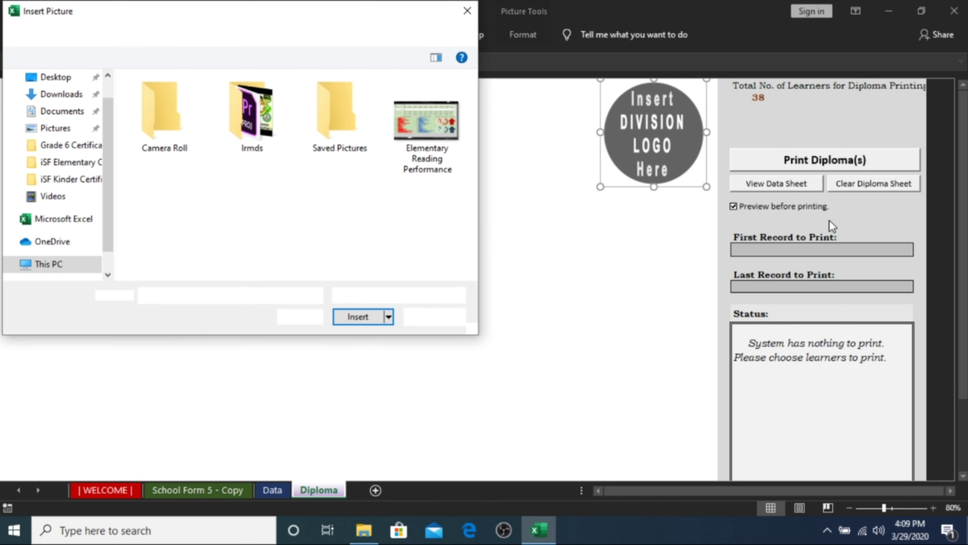
pyautogui.doubleClick(275, 141)
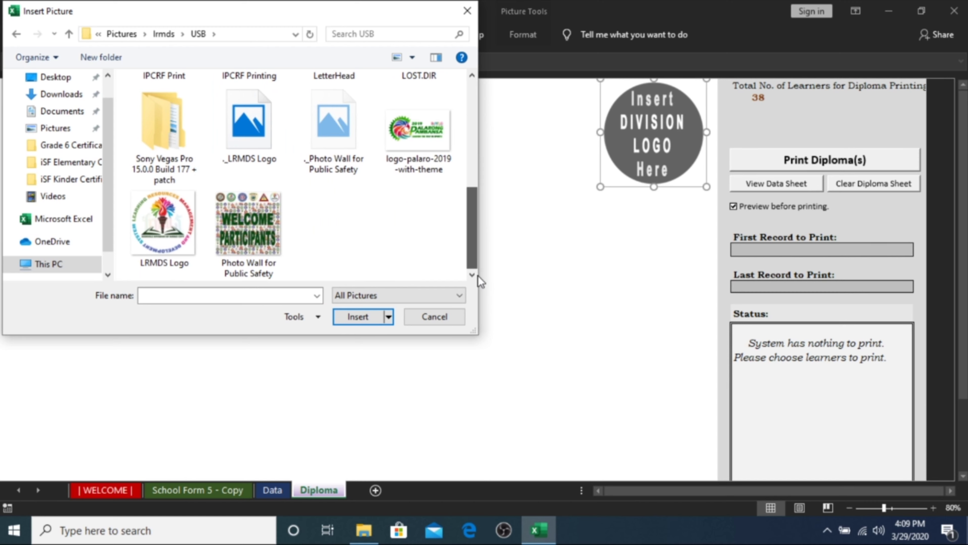
pyautogui.click(168, 261)
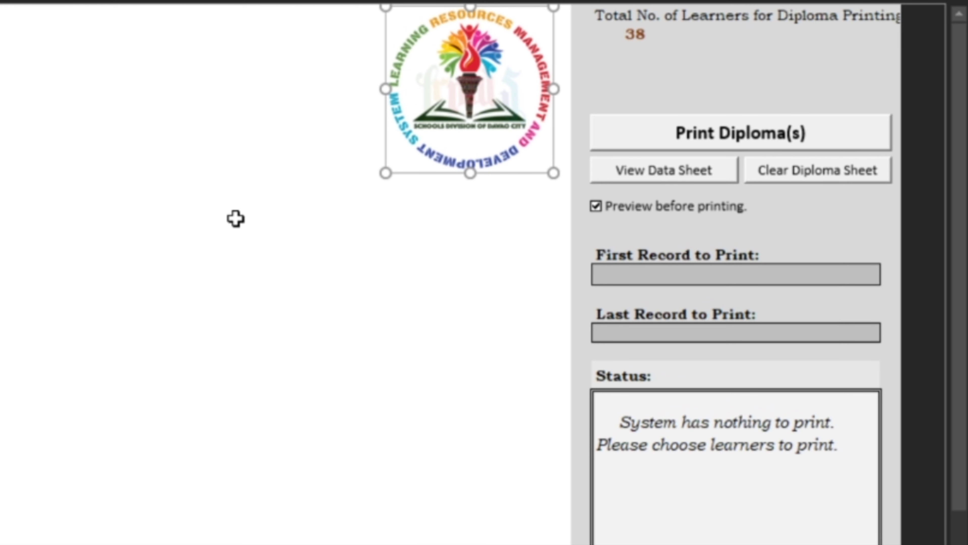
pyautogui.click(647, 61)
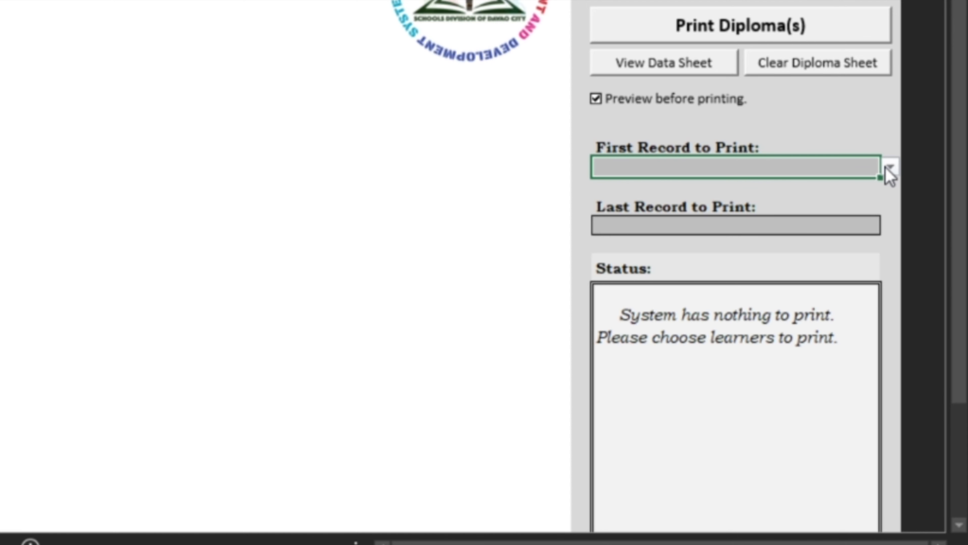
# Step: Choose the first learner as First Record to Print and preview that single diploma
pyautogui.click(890, 168)
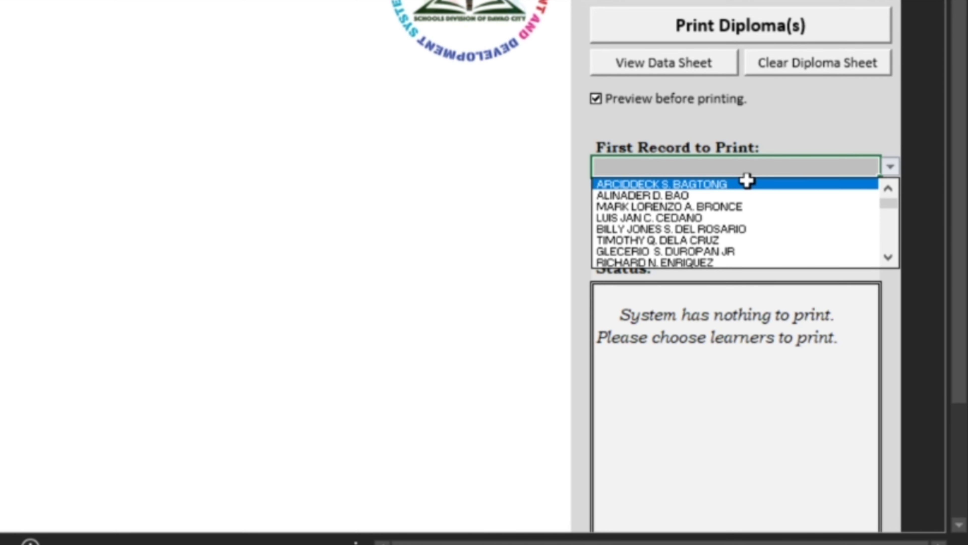
pyautogui.click(798, 185)
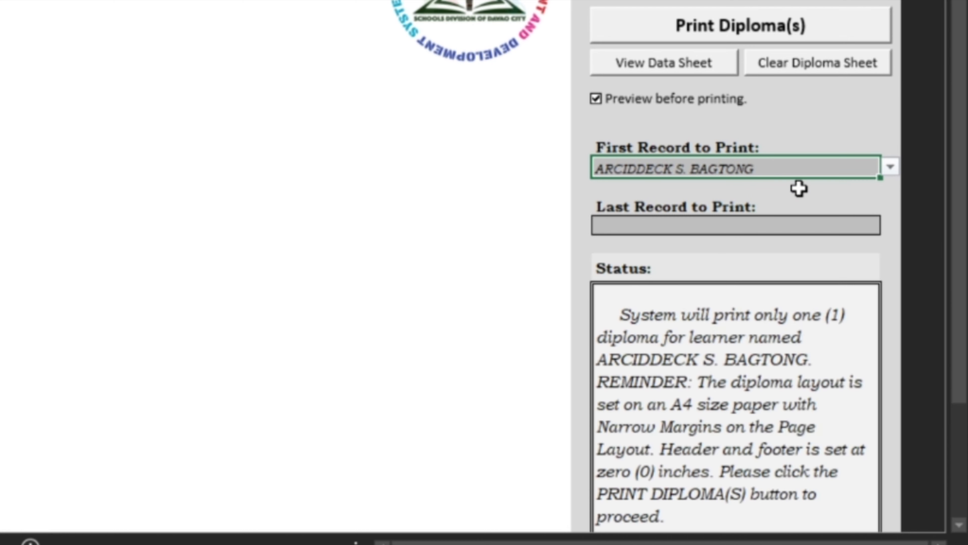
pyautogui.click(960, 526)
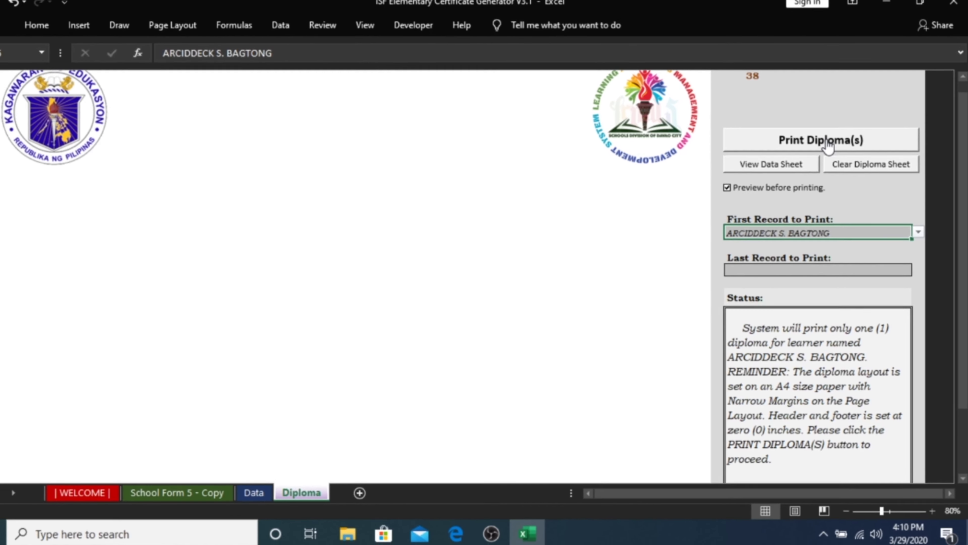
pyautogui.click(827, 144)
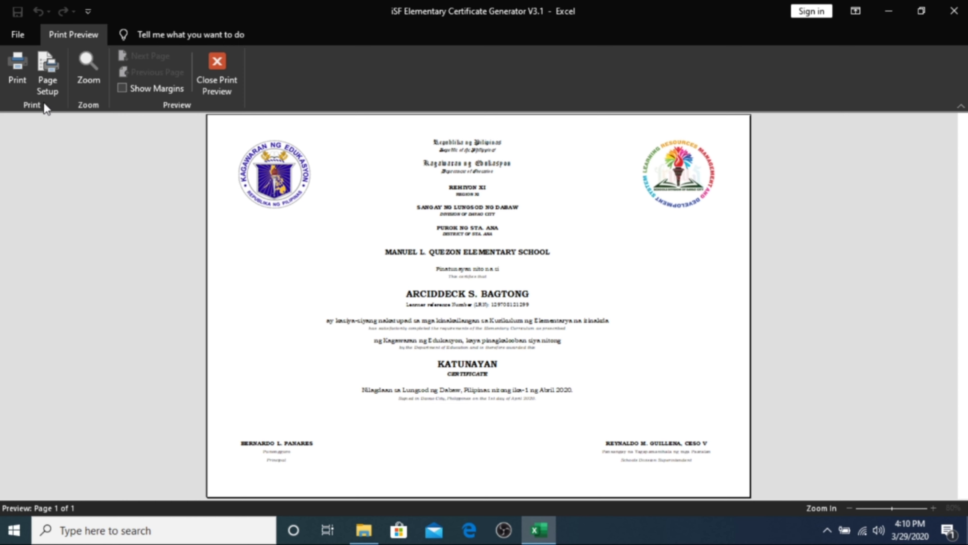
# Step: Set First Record to the first learner and Last Record to the third, then preview those three diplomas
pyautogui.click(25, 92)
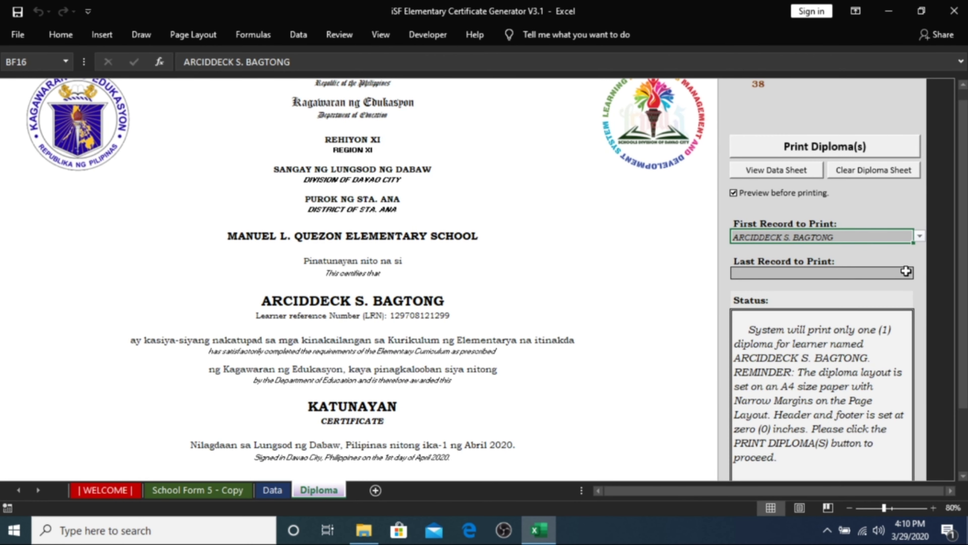
pyautogui.click(920, 238)
pyautogui.click(815, 247)
pyautogui.click(910, 269)
pyautogui.click(919, 273)
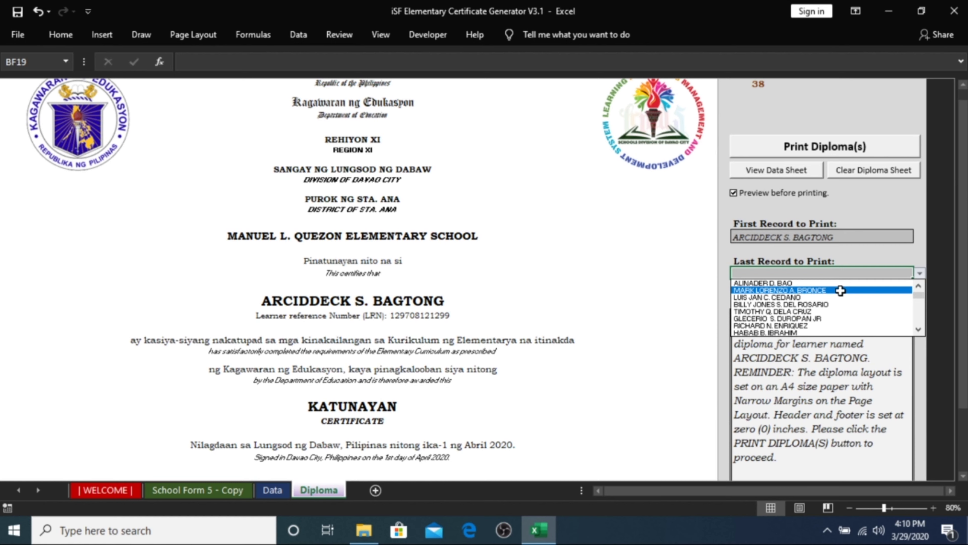
pyautogui.click(840, 291)
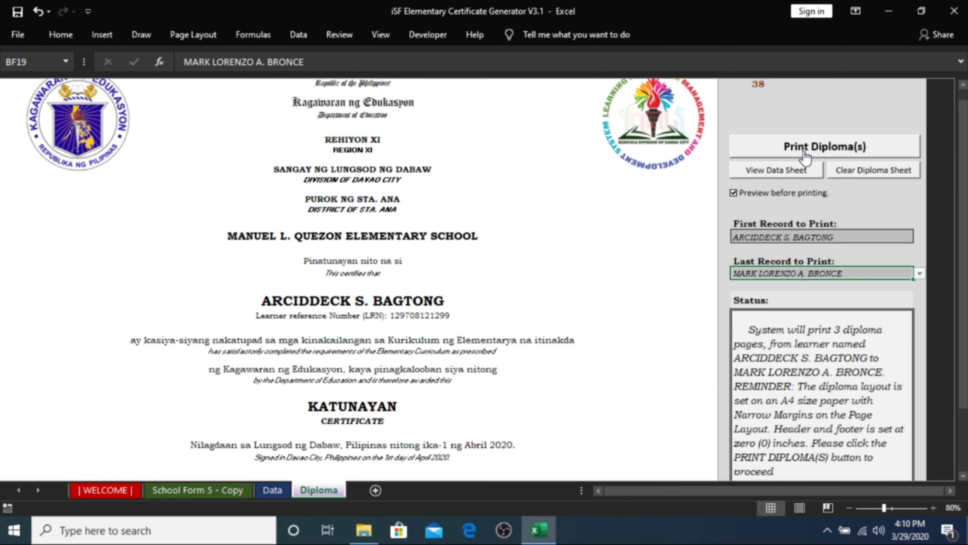
pyautogui.click(824, 149)
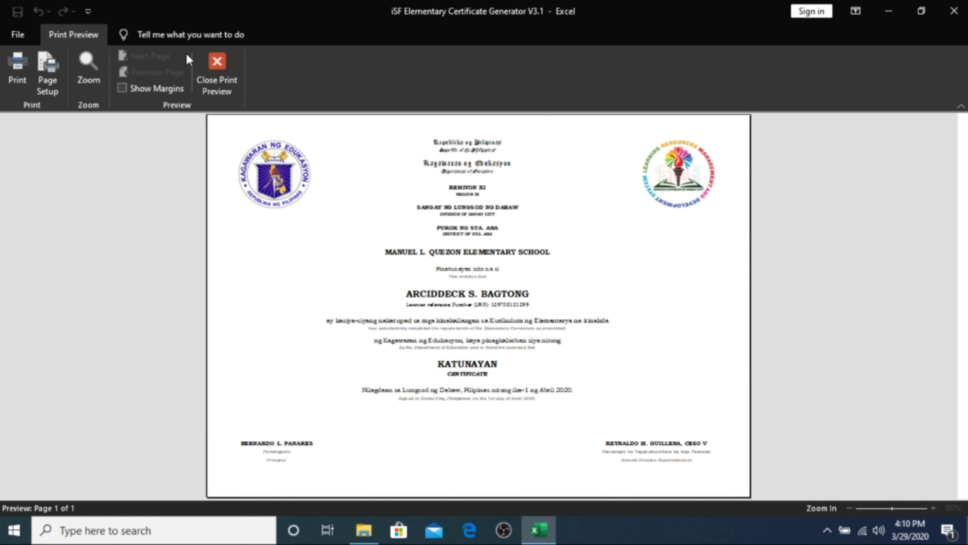
pyautogui.click(217, 72)
# Step: Leave print preview, choose the final learner as the last record to print, then clear the diploma sheet
pyautogui.click(216, 72)
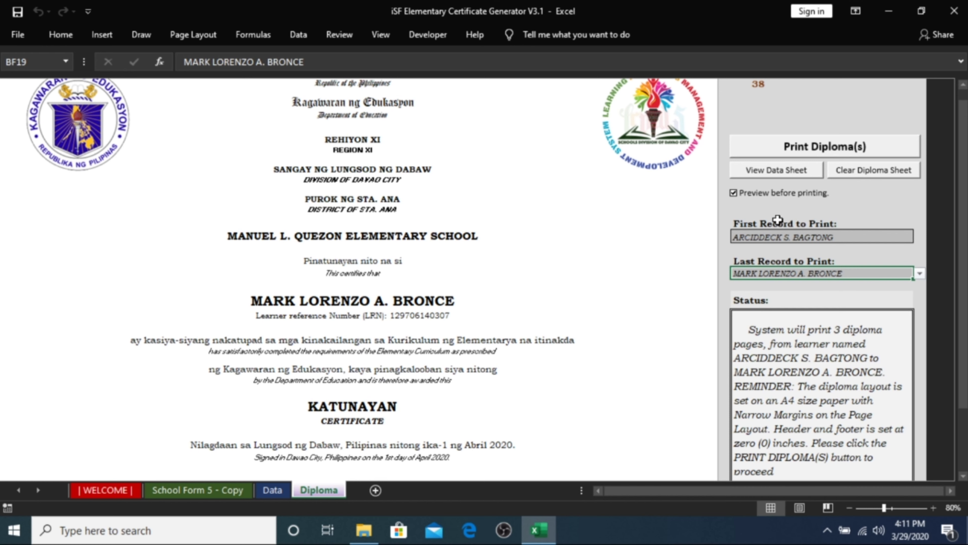
pyautogui.click(787, 237)
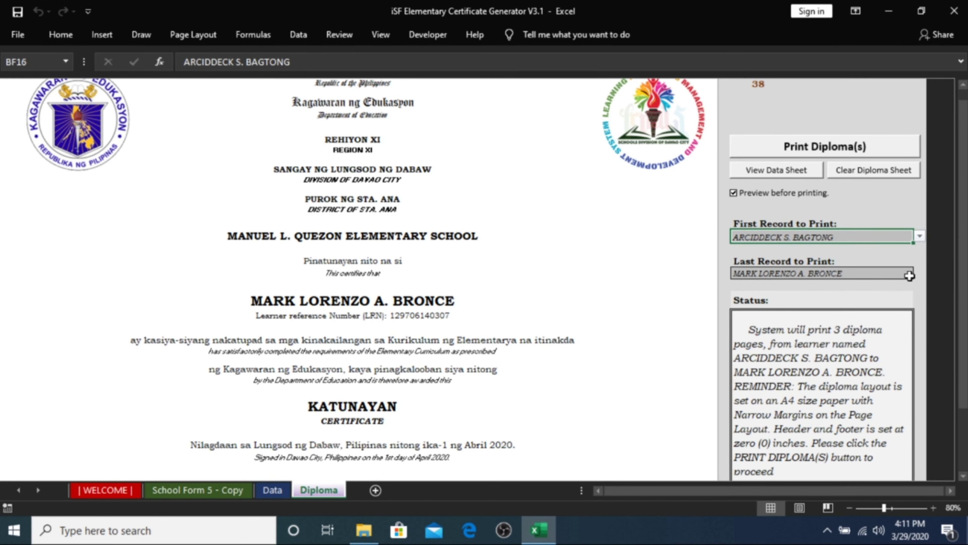
pyautogui.click(910, 275)
pyautogui.click(920, 273)
pyautogui.scroll(-1, 919, 310)
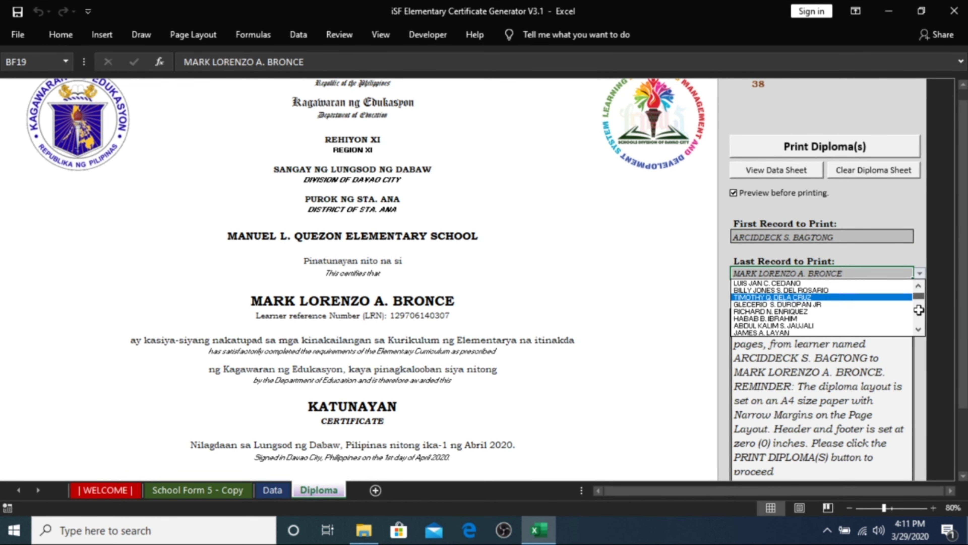
pyautogui.scroll(-5, 918, 320)
pyautogui.click(857, 331)
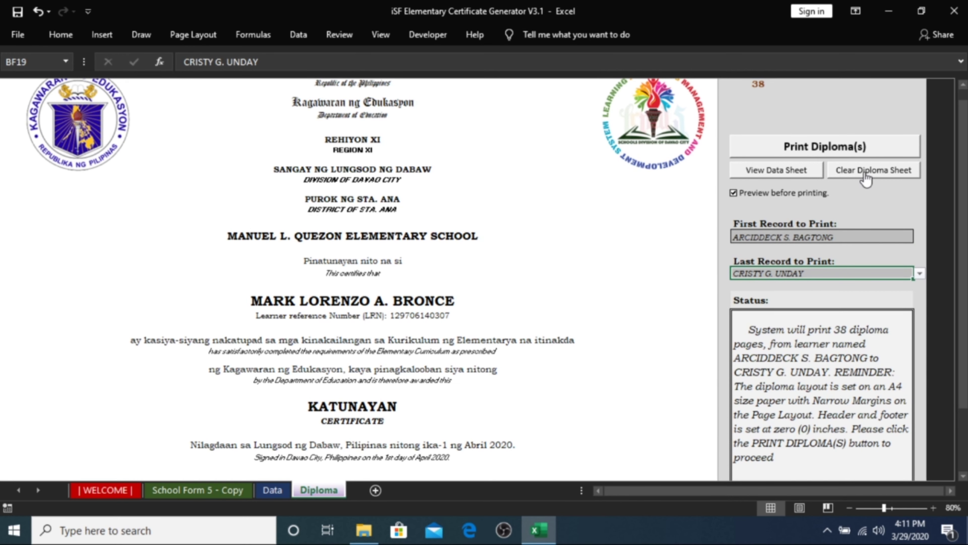
pyautogui.click(866, 176)
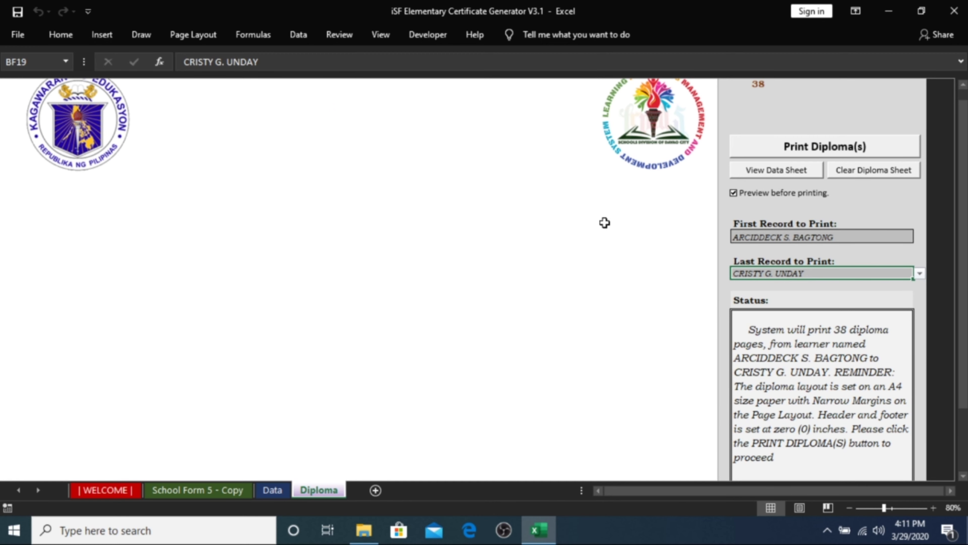
pyautogui.click(606, 223)
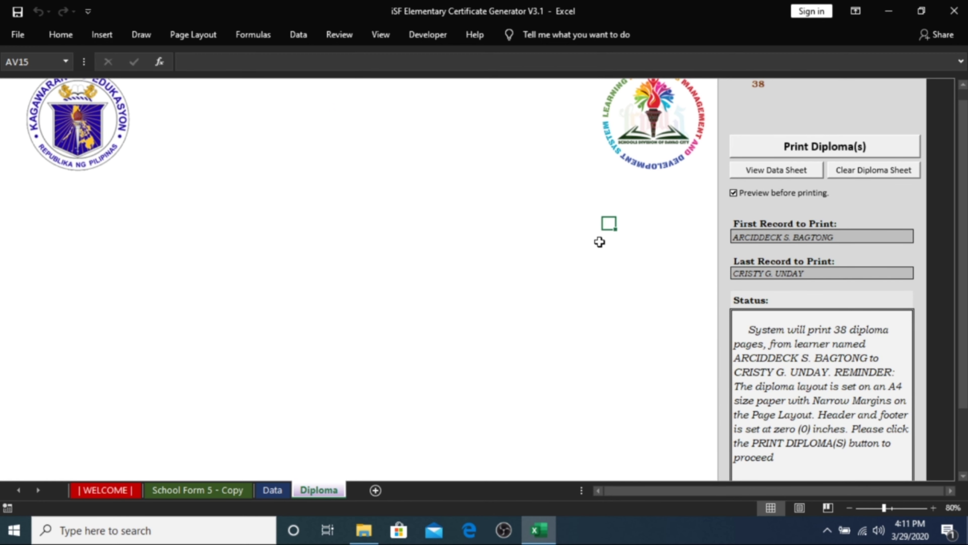